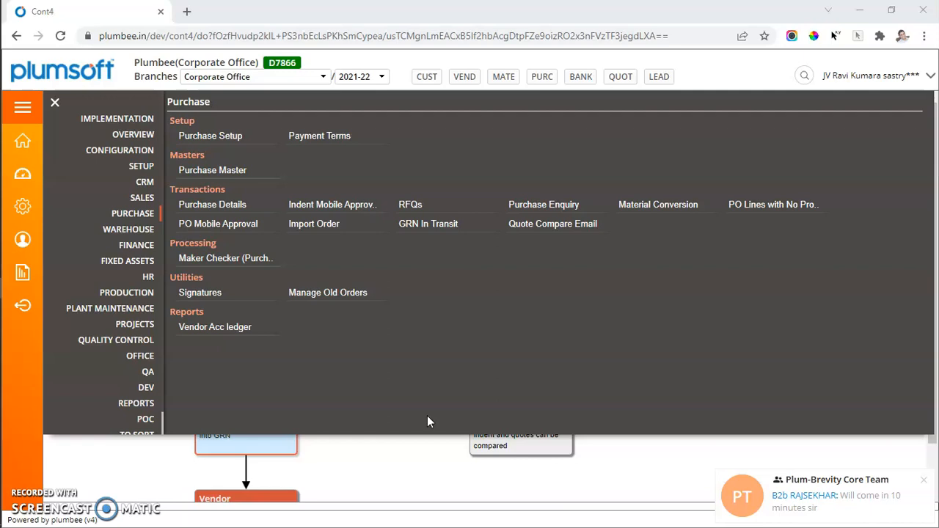
# Open the Item Groups list in Purchase Setup
pyautogui.click(925, 482)
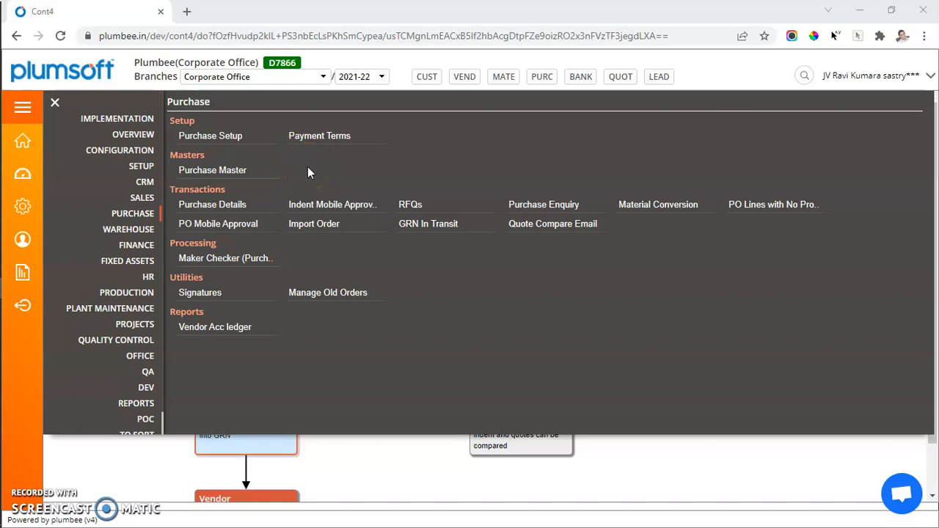
pyautogui.click(227, 137)
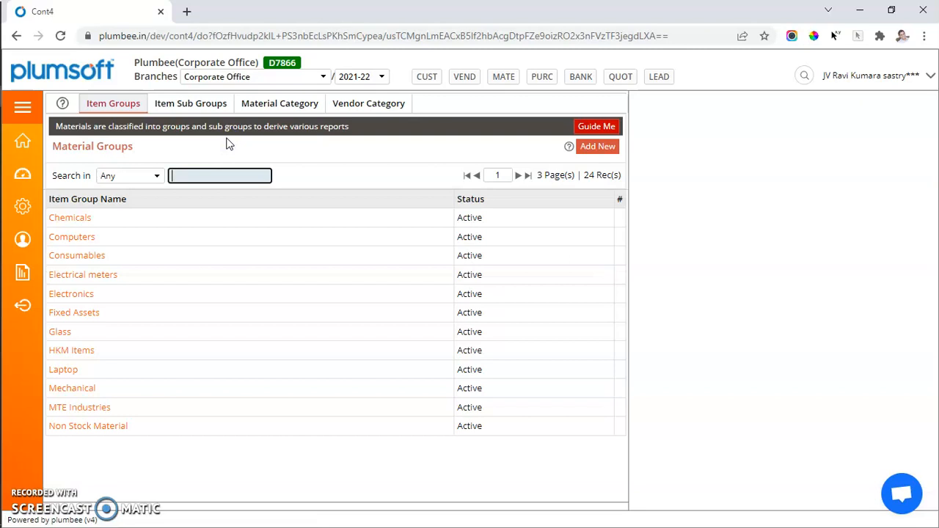
pyautogui.click(119, 103)
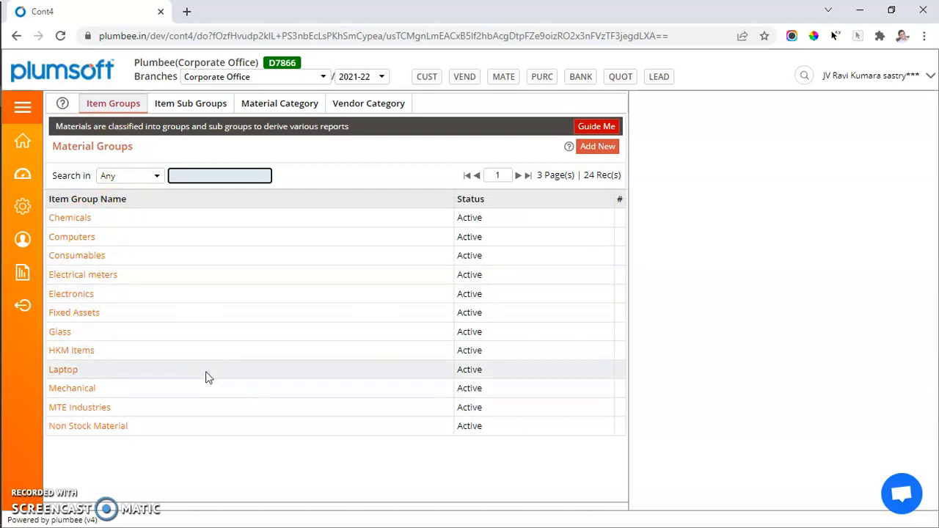
# Add a material group named Surgicals after paging through the existing groups
pyautogui.click(599, 147)
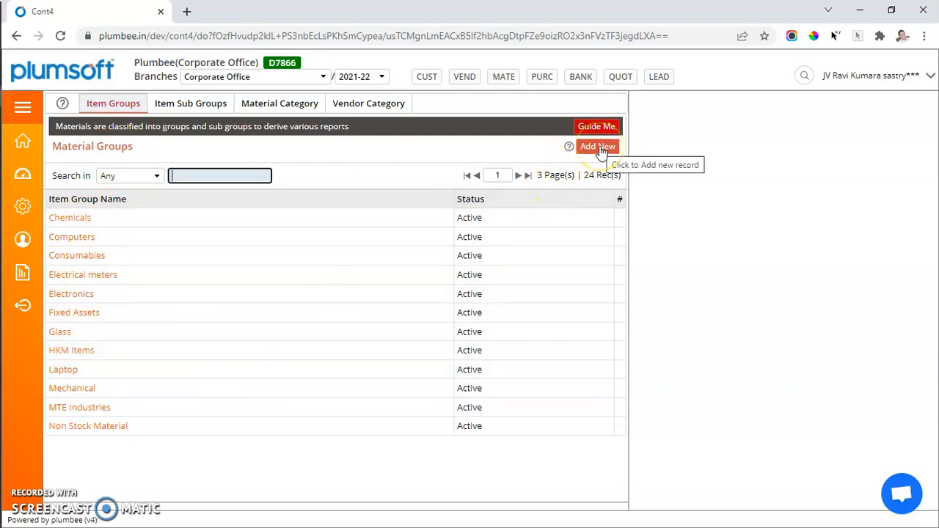
pyautogui.click(518, 175)
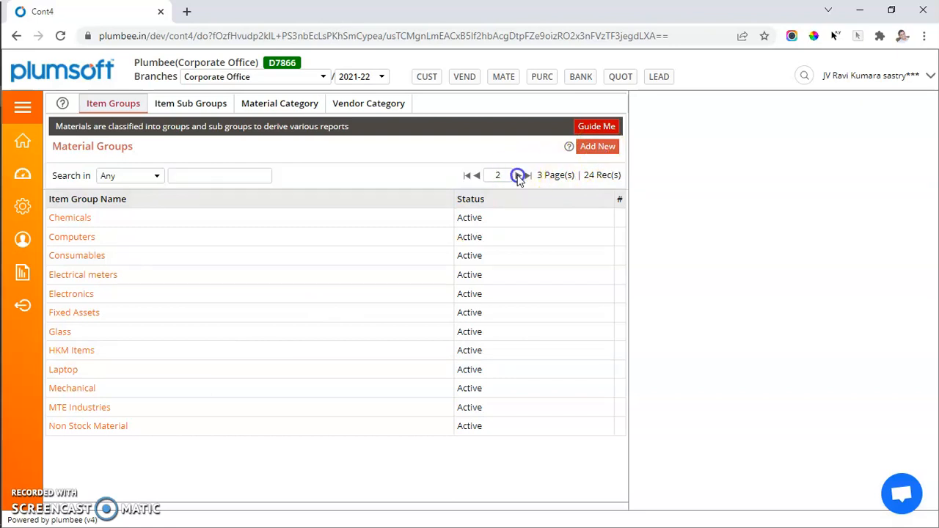
pyautogui.click(518, 175)
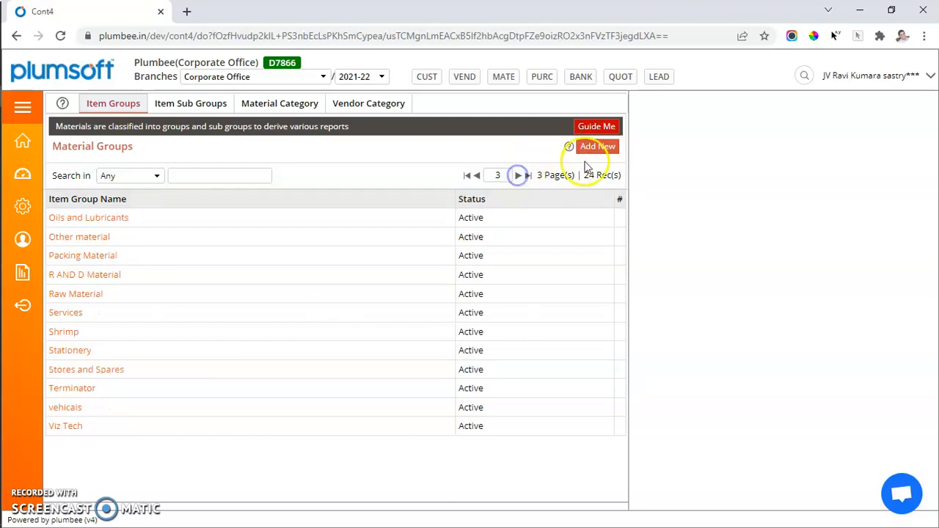
pyautogui.click(598, 146)
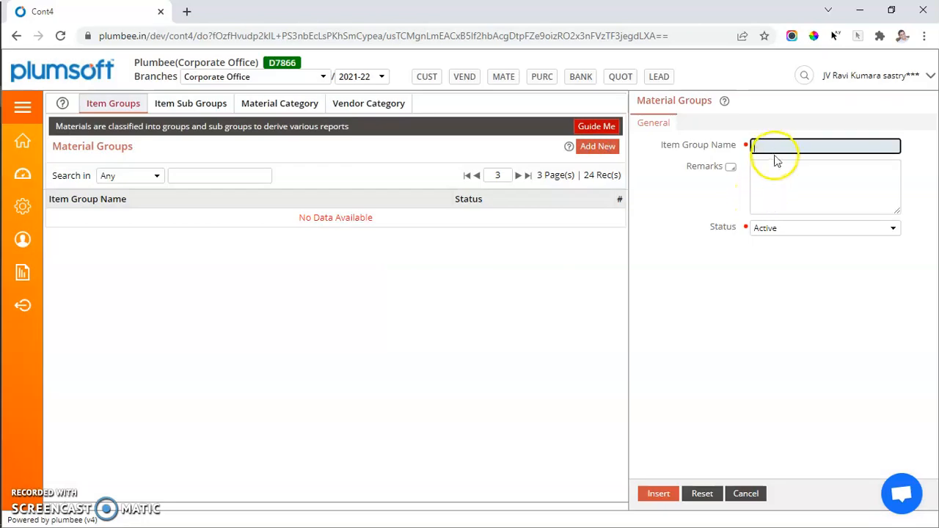
pyautogui.write('Surgicals')
pyautogui.click(795, 198)
pyautogui.click(660, 490)
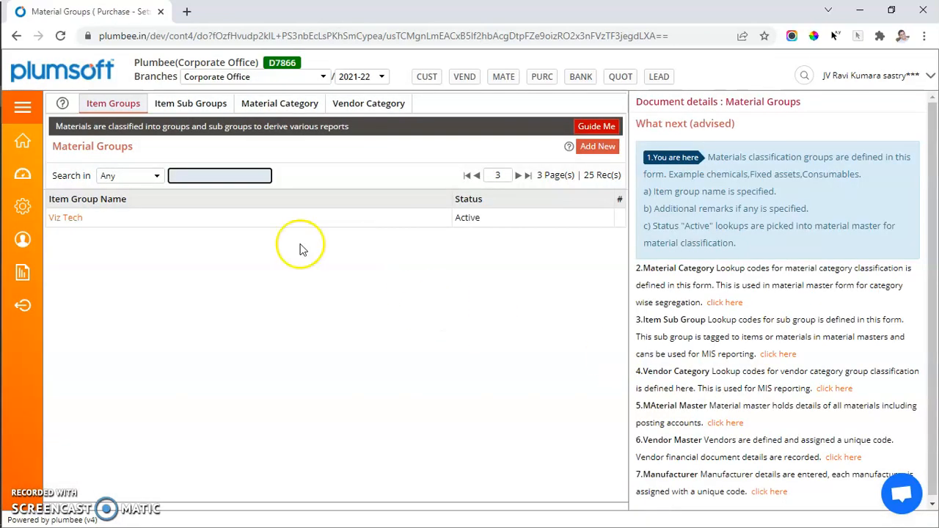
# Search the material groups for "sur" and open the Surgicals record
pyautogui.click(470, 176)
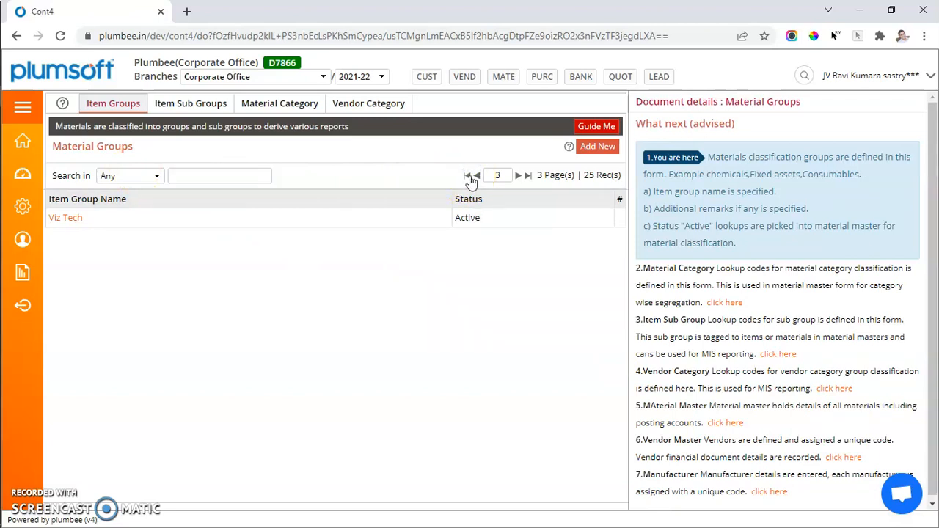
pyautogui.click(234, 177)
pyautogui.write('sur')
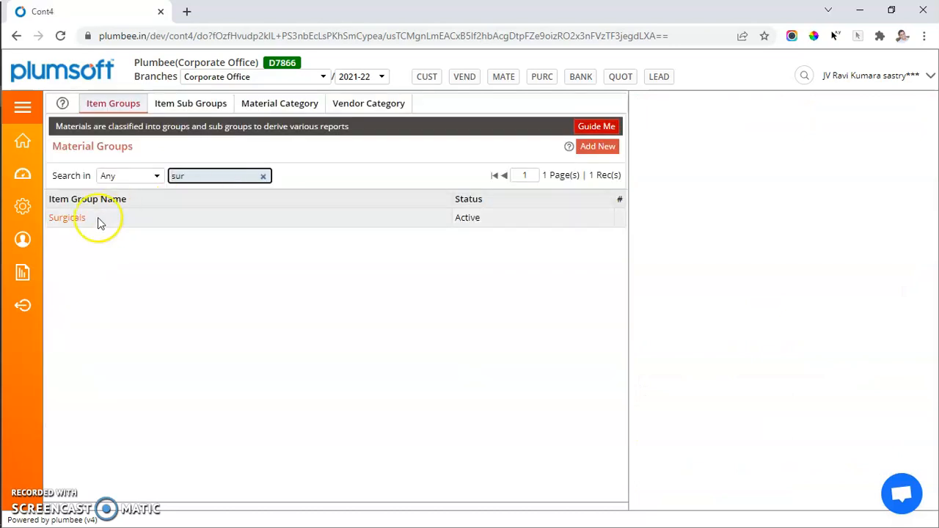
pyautogui.click(63, 219)
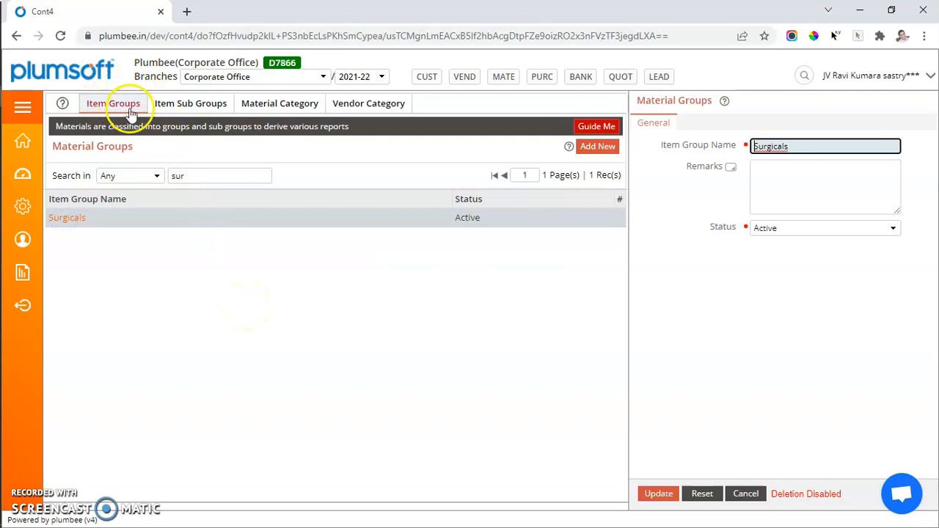
# Open the Item Sub Groups list and bring up a blank form for a new sub group
pyautogui.click(179, 104)
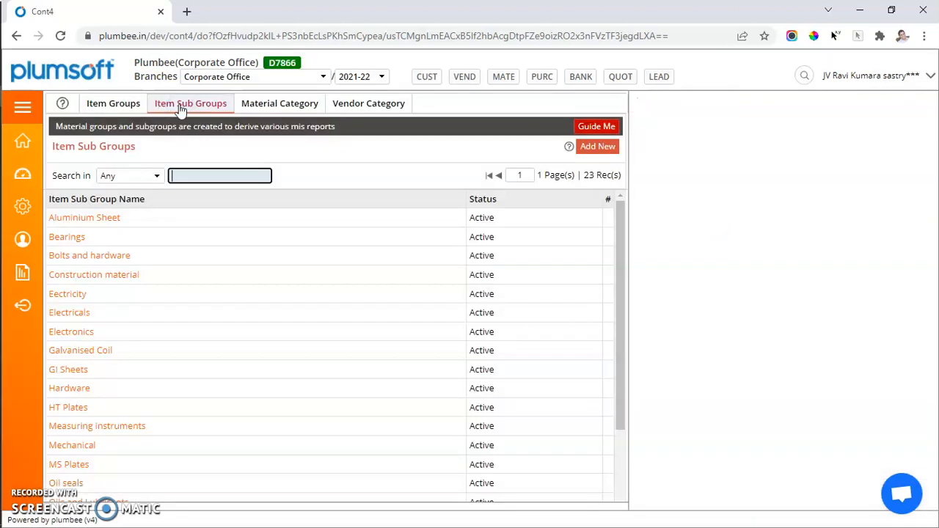
pyautogui.click(589, 148)
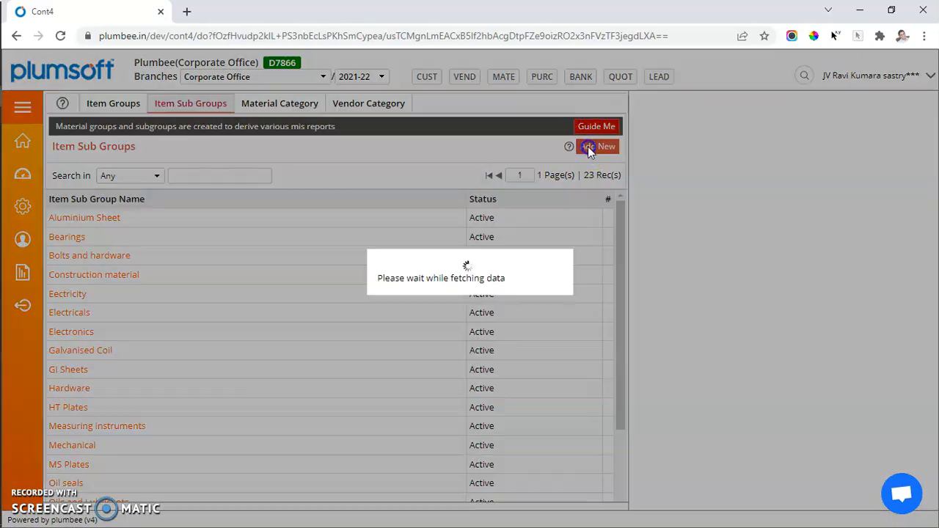
pyautogui.click(801, 150)
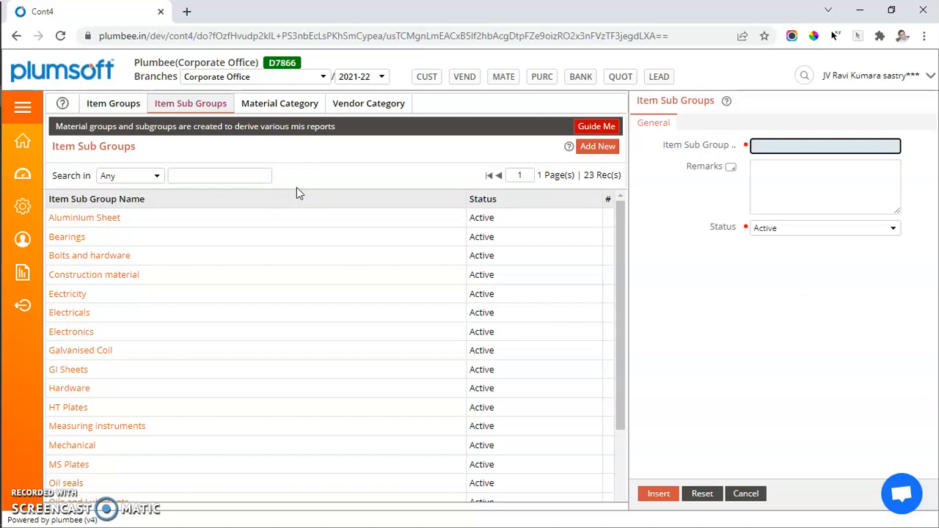
# View the Material Category list and the Vendor Category list in Purchase Setup
pyautogui.click(283, 106)
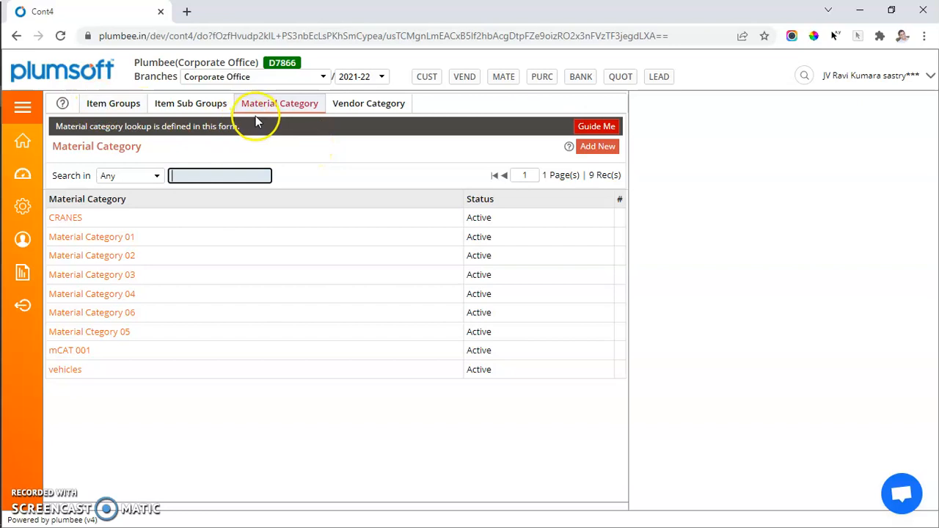
pyautogui.click(22, 107)
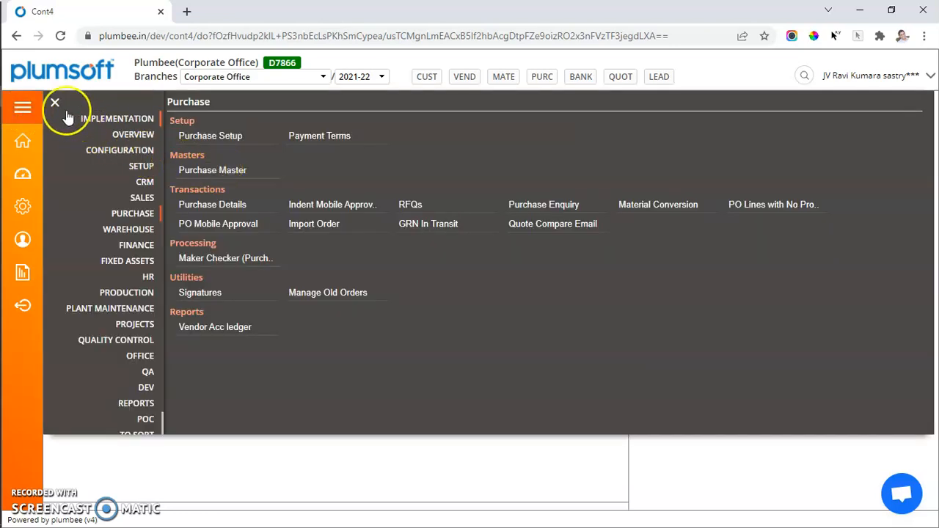
pyautogui.click(58, 103)
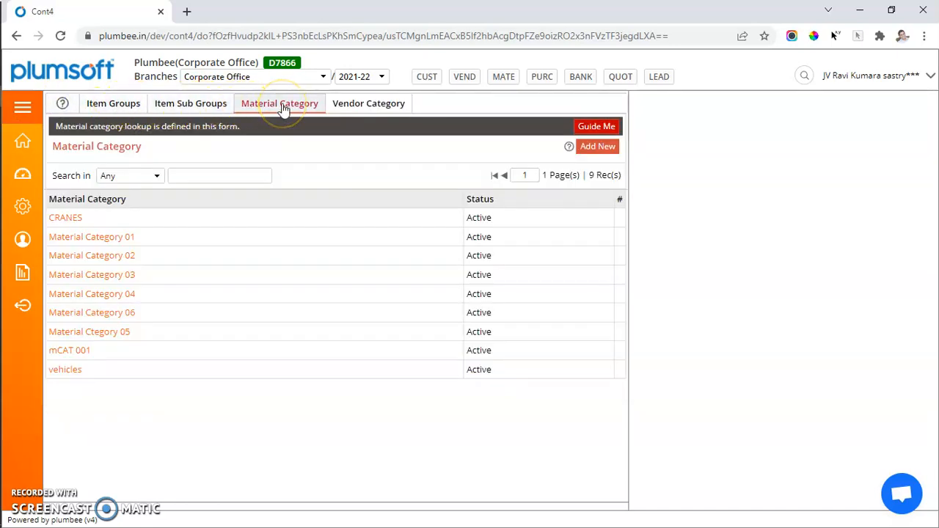
pyautogui.click(365, 107)
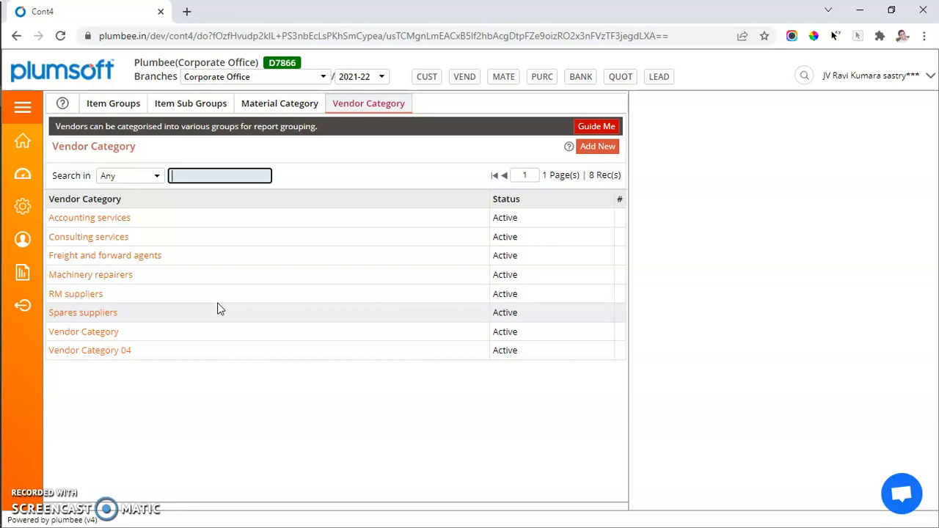
# Open Purchase Master and view its Vendors and Manufacturer lists
pyautogui.click(24, 109)
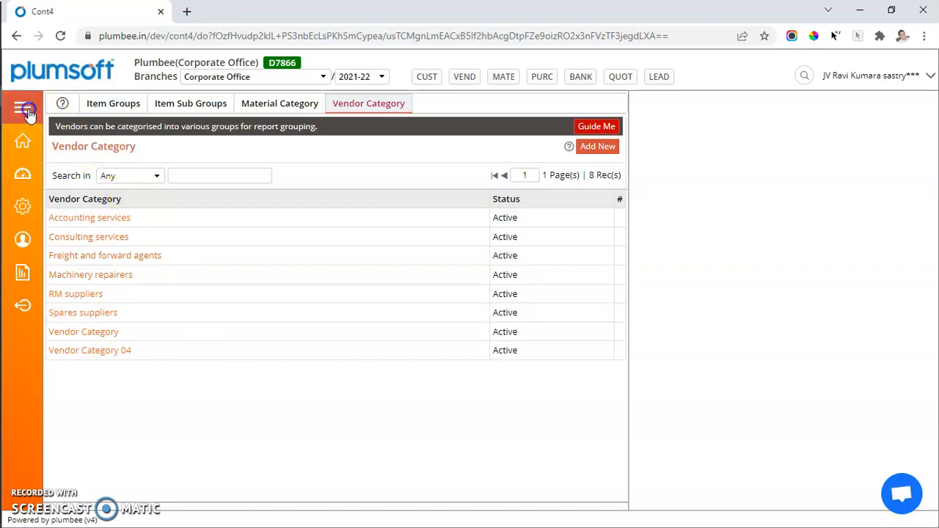
pyautogui.click(223, 176)
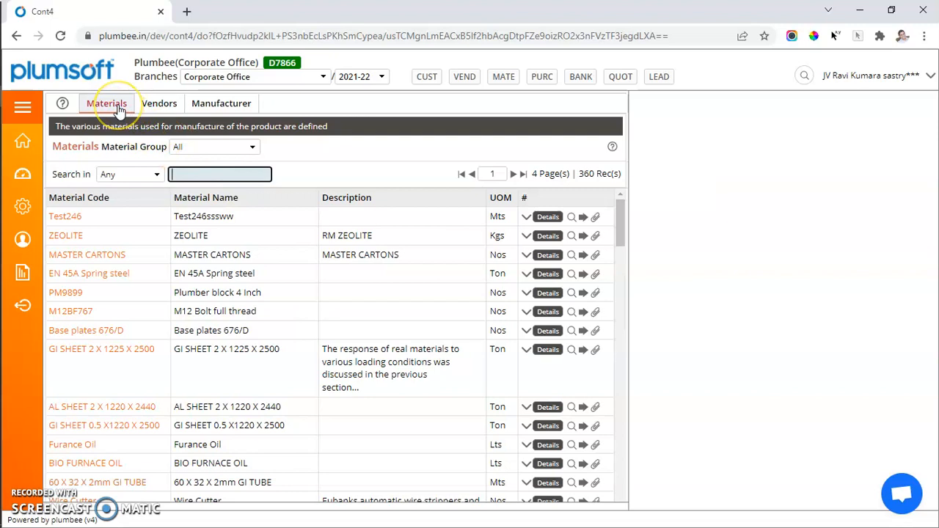
pyautogui.click(161, 104)
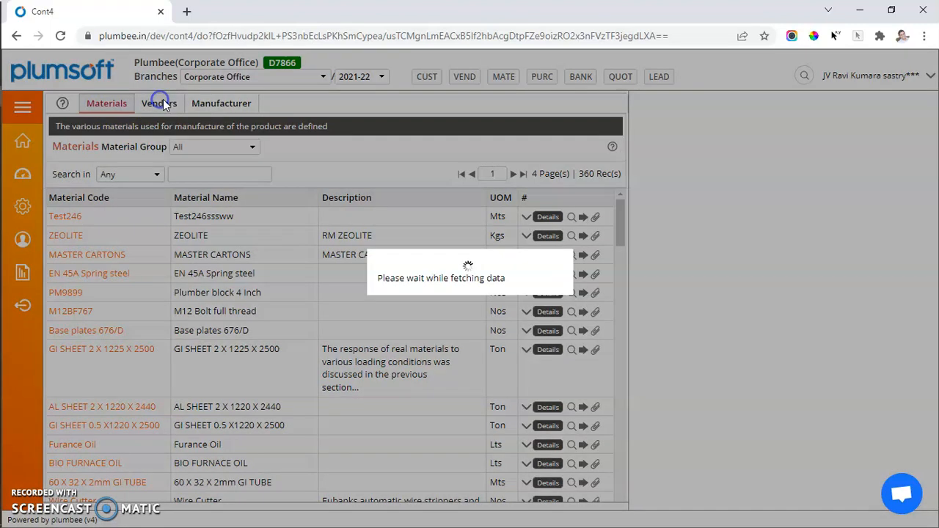
pyautogui.click(217, 105)
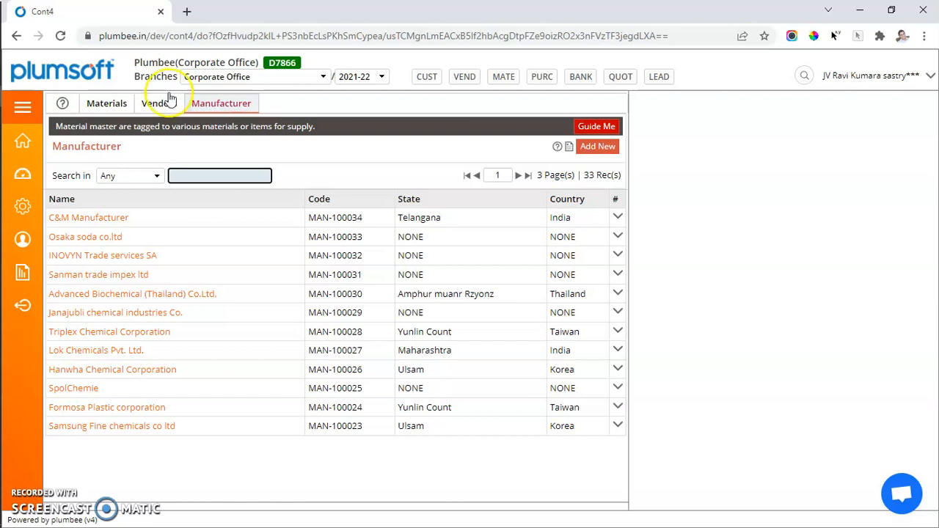
# View the Test246 material record and filter the materials list by the Surgicals group
pyautogui.click(108, 103)
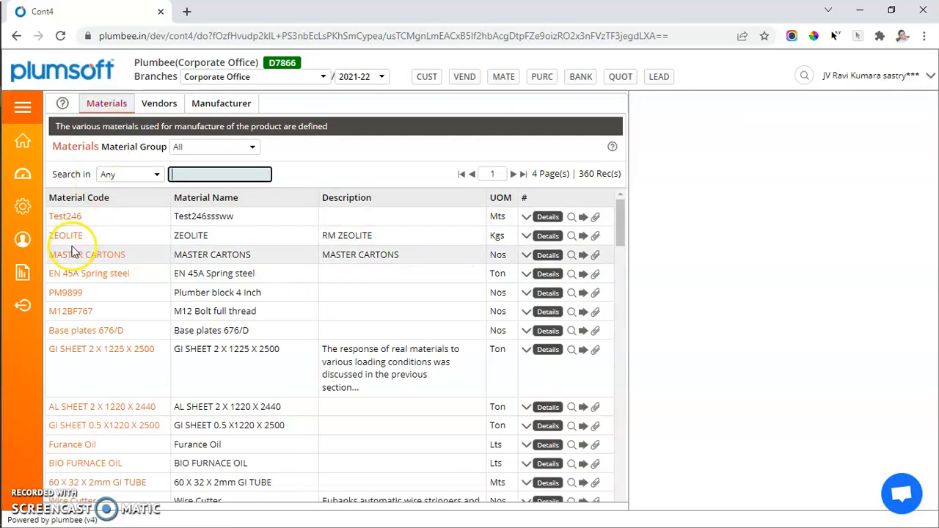
pyautogui.click(67, 218)
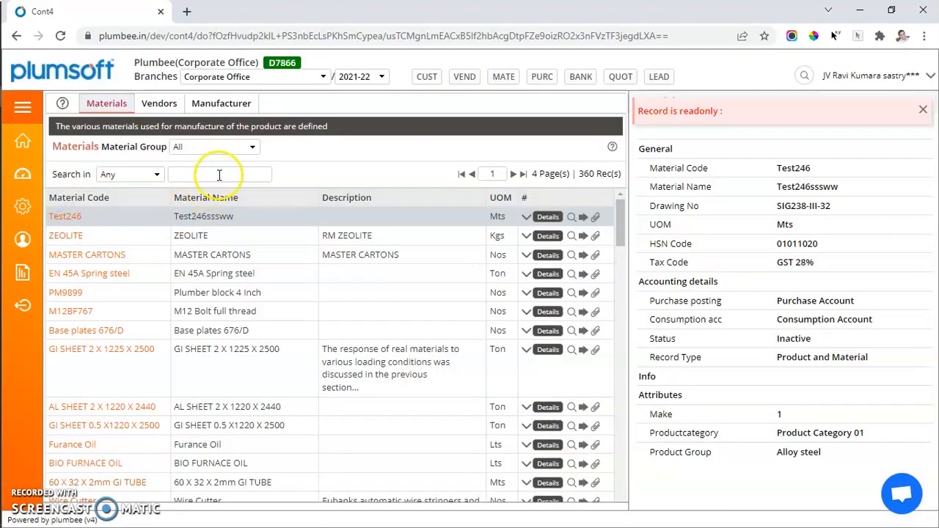
pyautogui.click(236, 147)
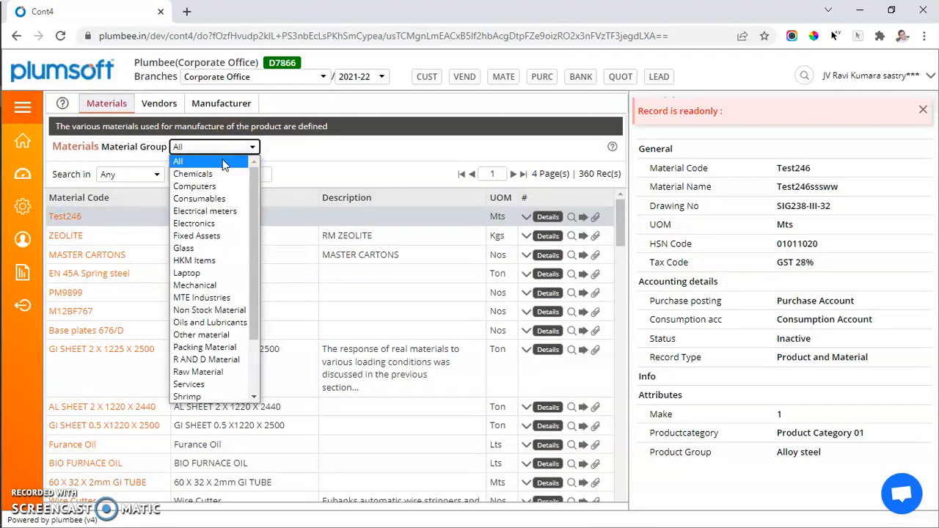
pyautogui.scroll(-2, 219, 242)
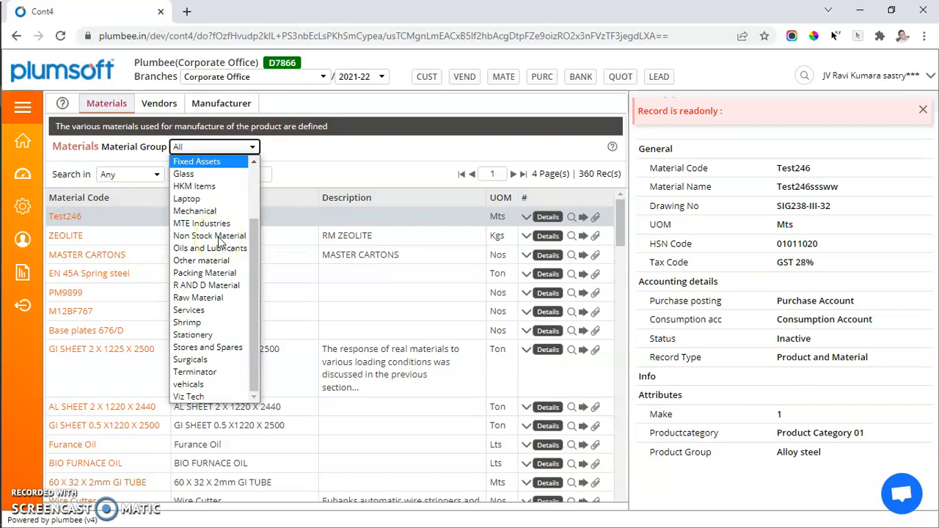
pyautogui.click(201, 360)
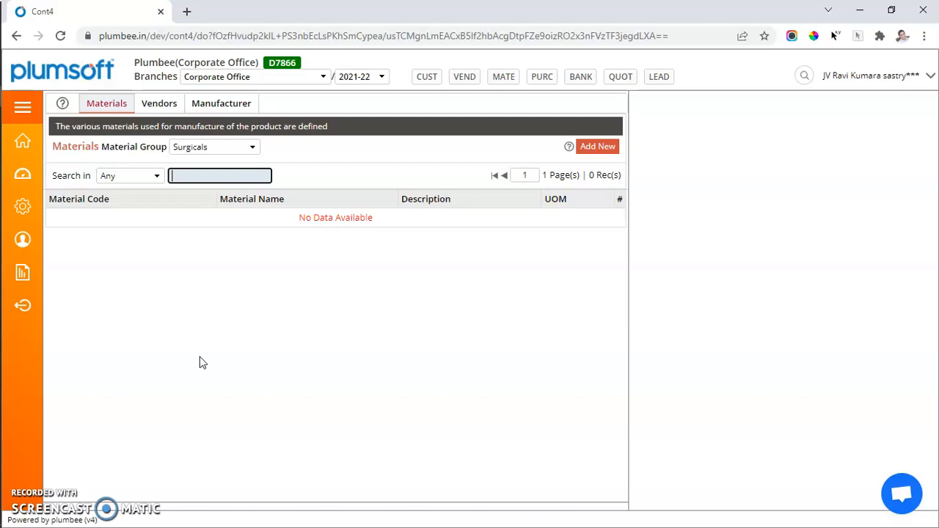
# Filter the materials list by the Raw Material group and open the ZEOLITE record
pyautogui.click(242, 149)
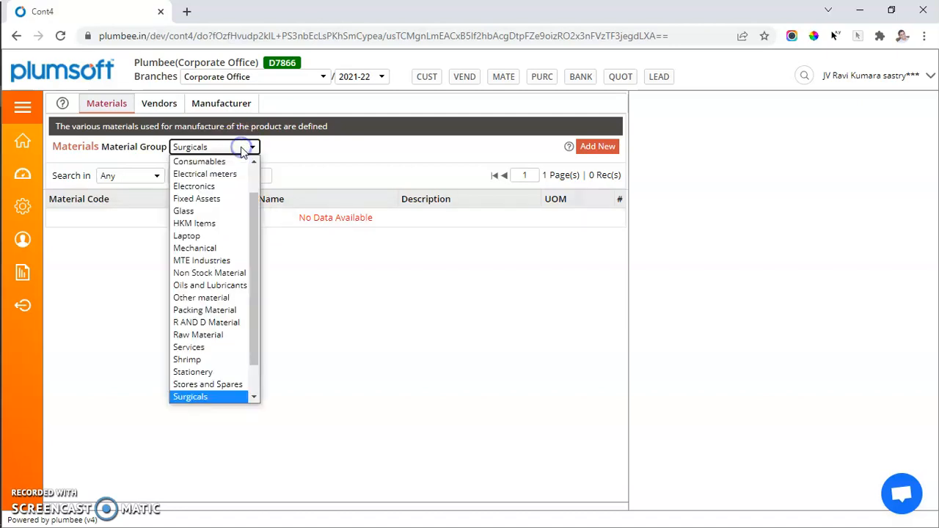
pyautogui.press('r')
pyautogui.press('Return')
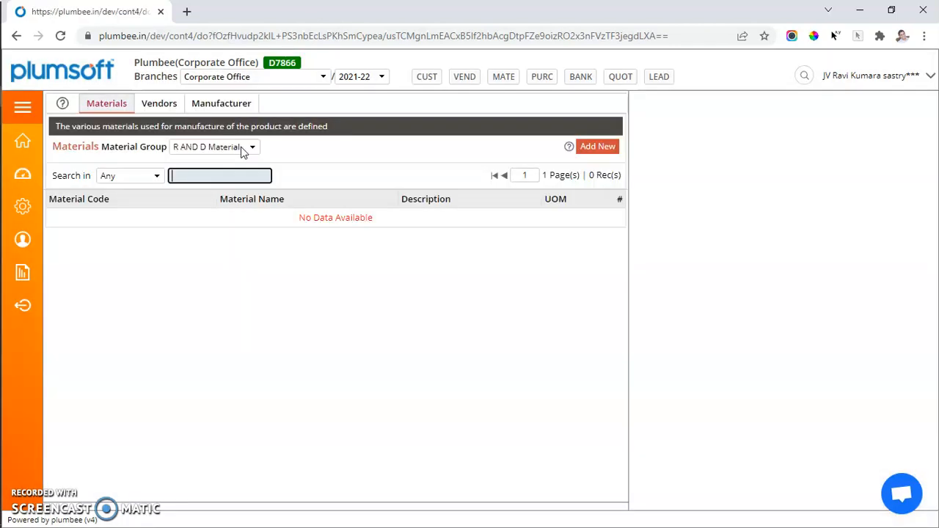
pyautogui.click(243, 149)
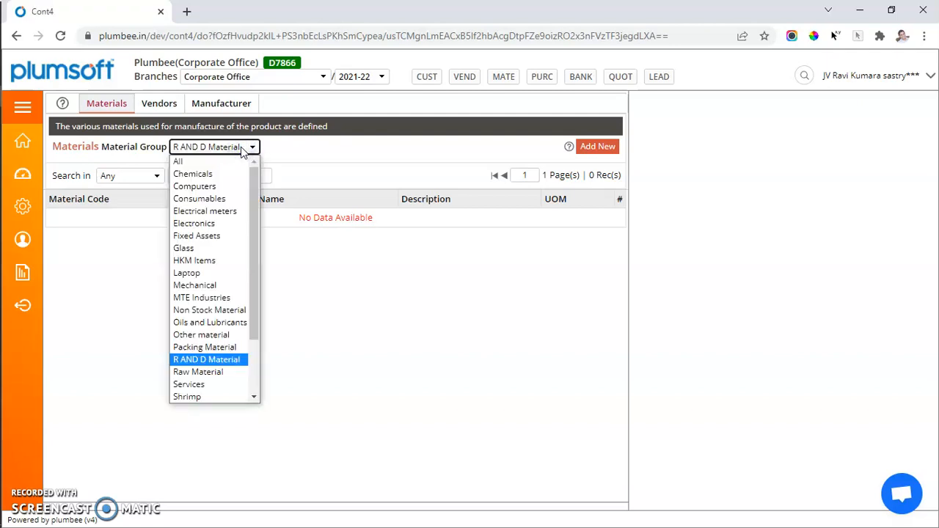
pyautogui.press('Down')
pyautogui.press('Return')
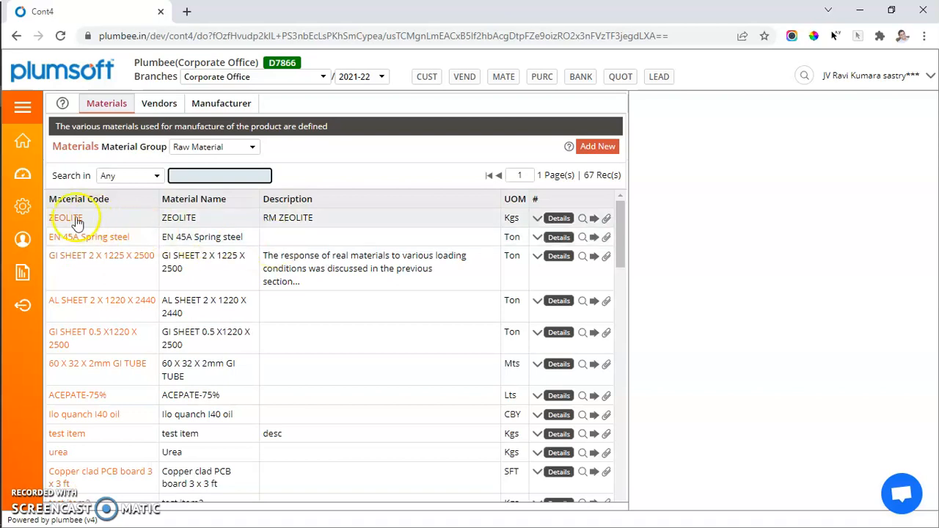
pyautogui.click(53, 218)
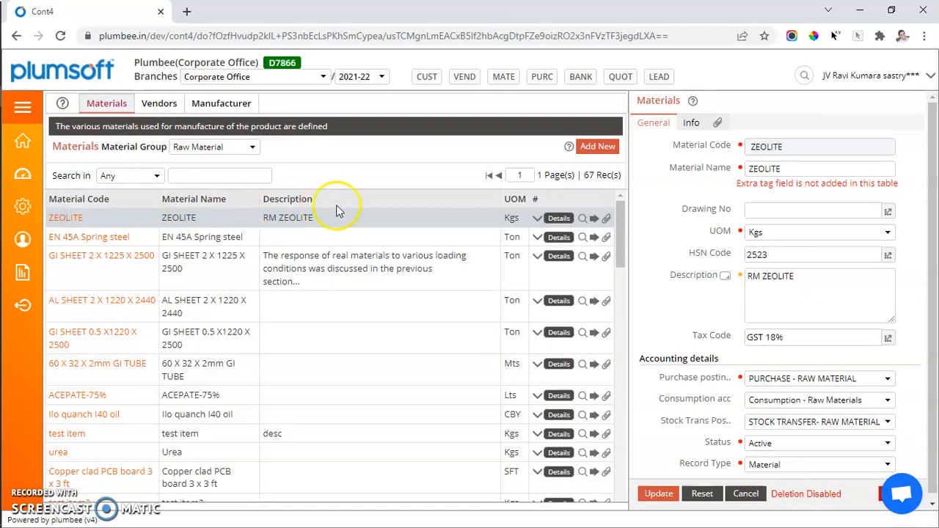
# Start a new record in the Raw Material group and view the list of available drawing numbers
pyautogui.click(598, 147)
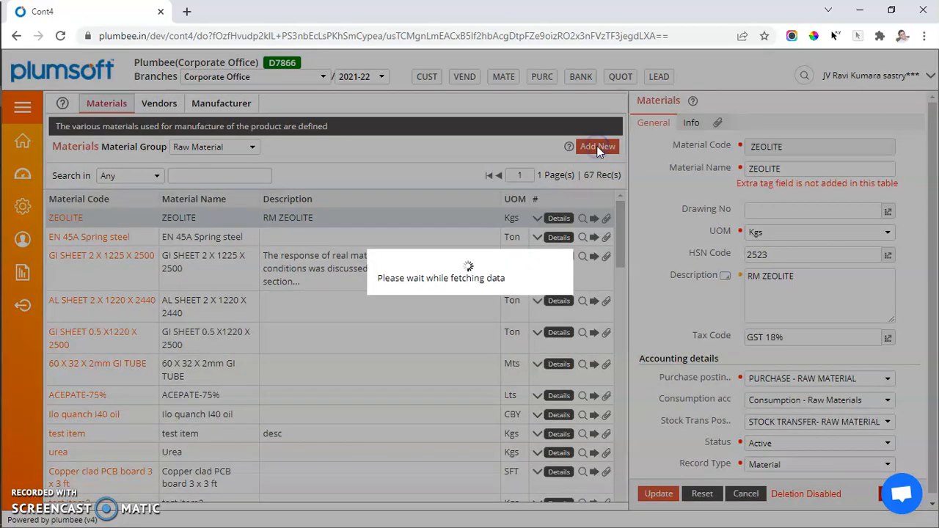
pyautogui.moveTo(800, 146); pyautogui.dragTo(736, 147)
pyautogui.click(751, 166)
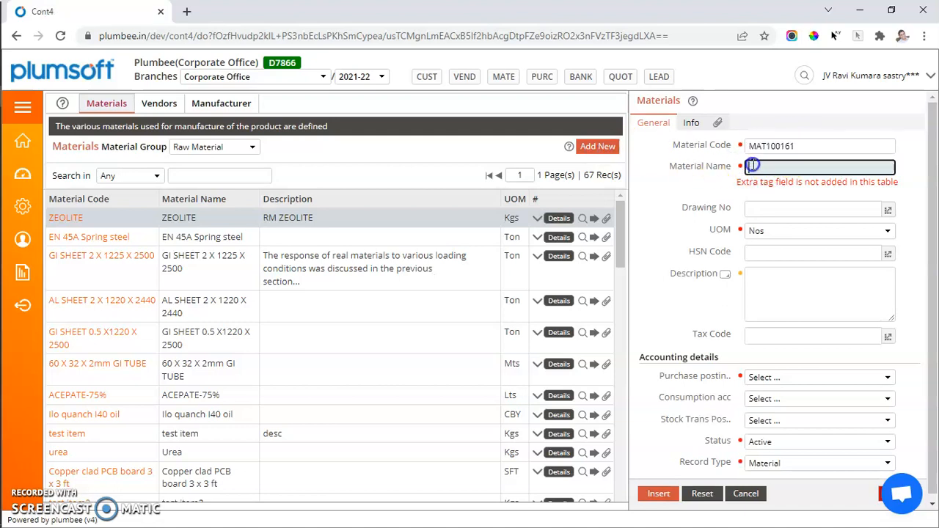
pyautogui.click(887, 211)
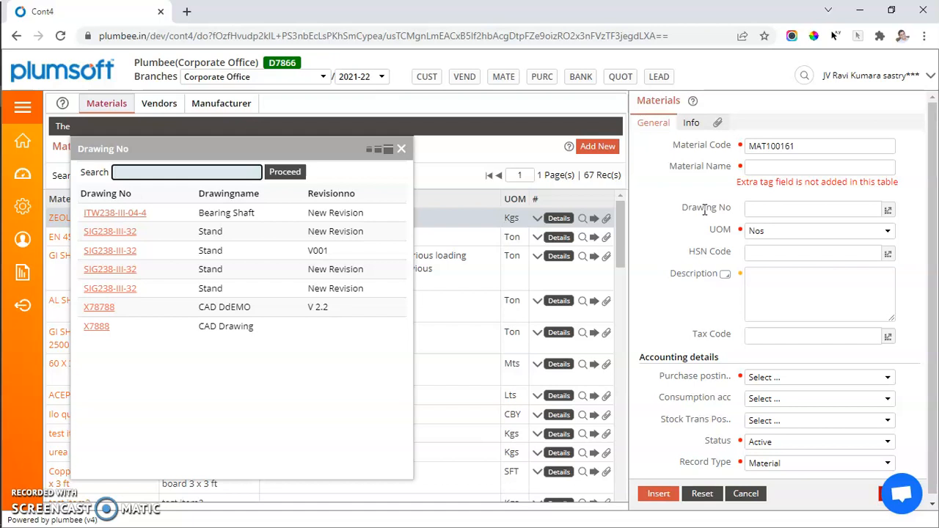
pyautogui.click(776, 210)
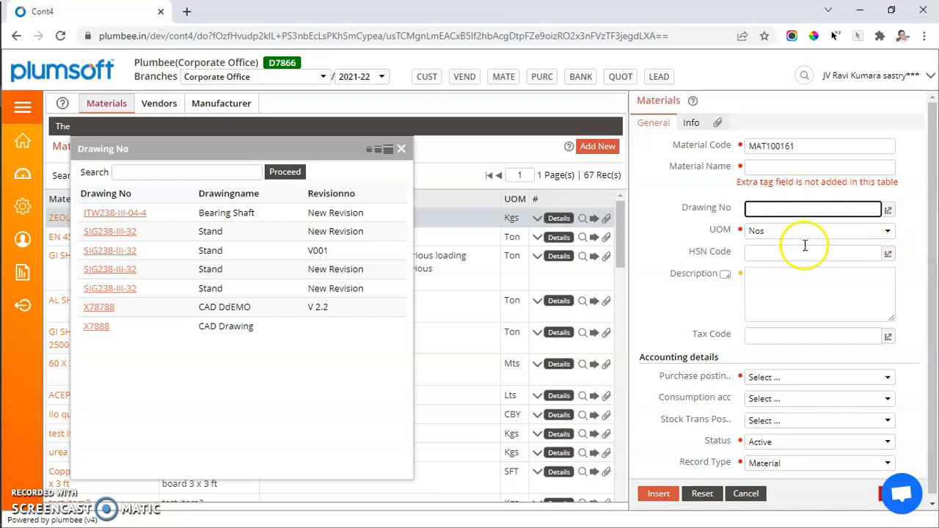
# View the HSN Code list and the Tax Code list for the new material record
pyautogui.click(841, 253)
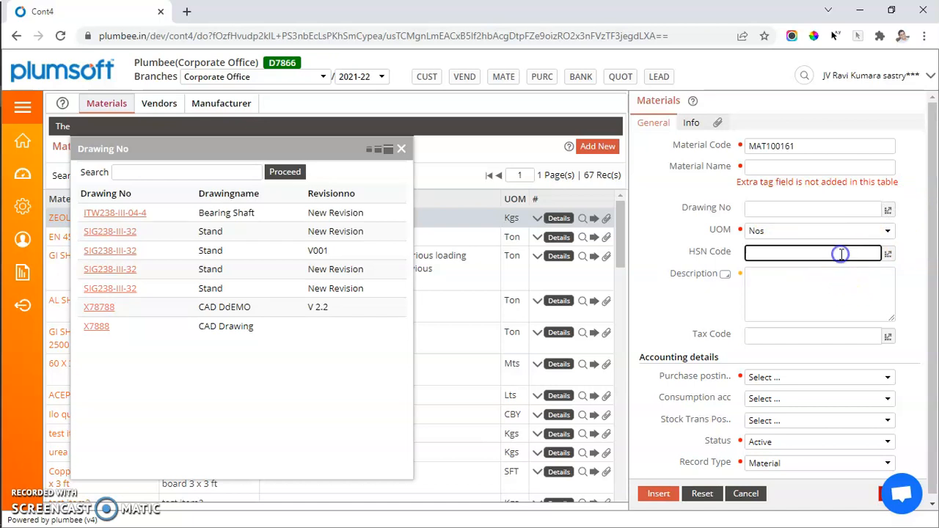
pyautogui.click(888, 255)
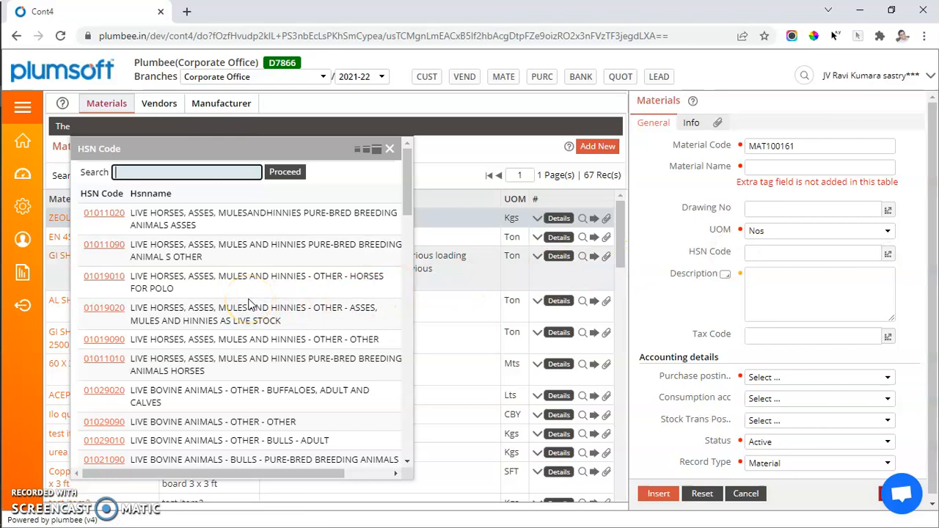
pyautogui.scroll(-3, 250, 300)
pyautogui.scroll(3, 249, 299)
pyautogui.click(824, 295)
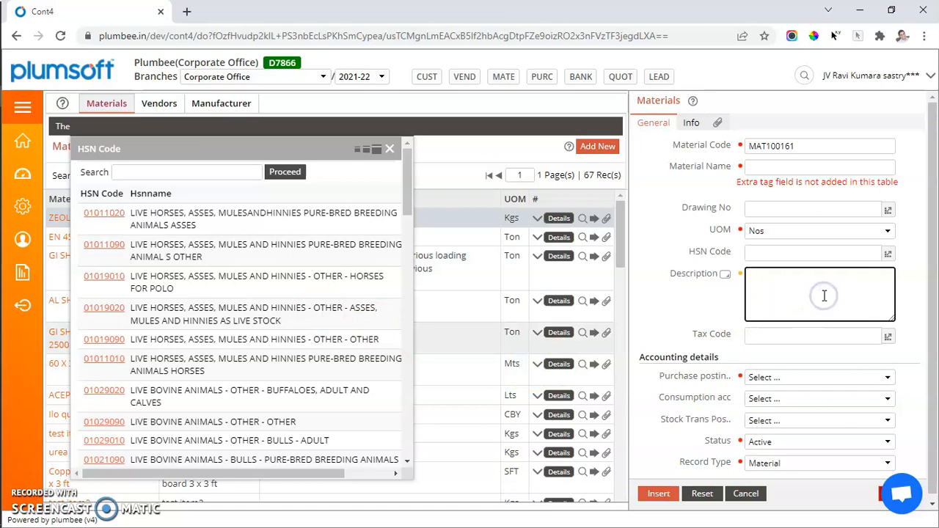
pyautogui.click(888, 338)
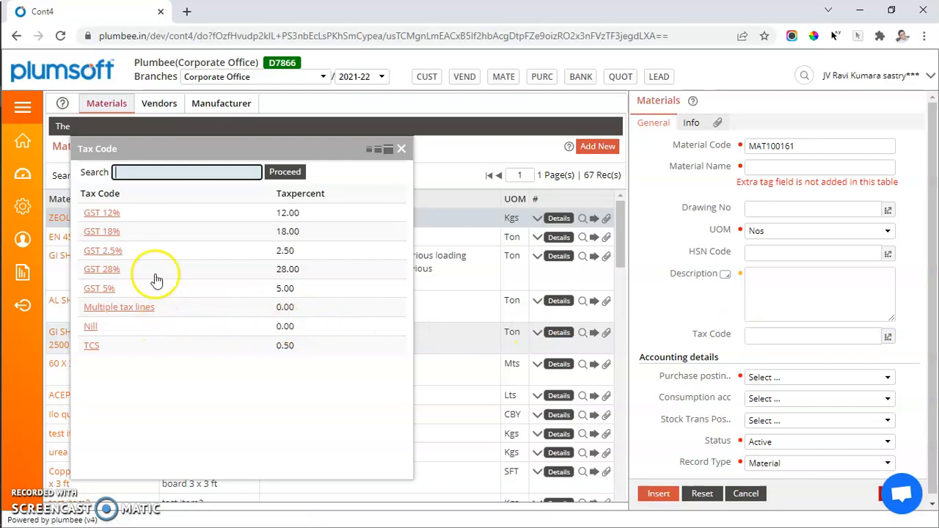
# Open the EN 45A Spring steel record and pick GST 18% as its tax code
pyautogui.click(61, 239)
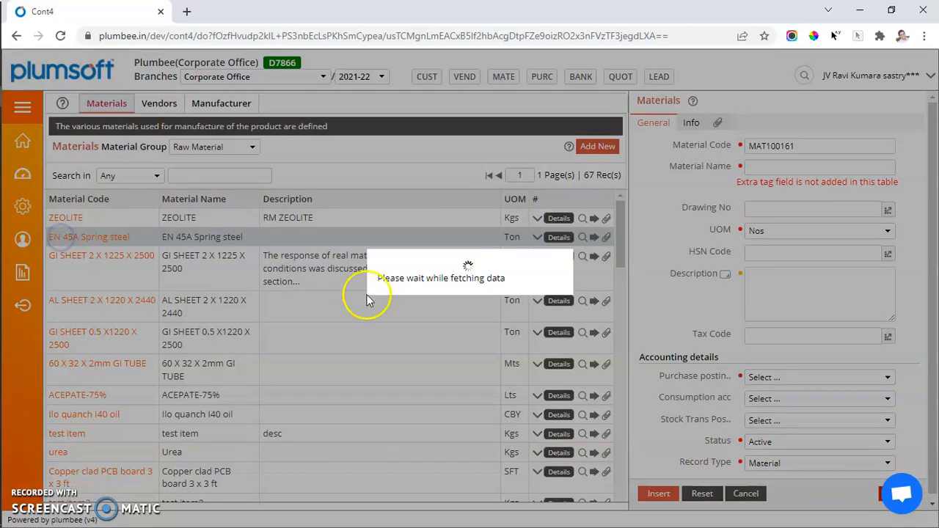
pyautogui.click(812, 337)
pyautogui.click(888, 338)
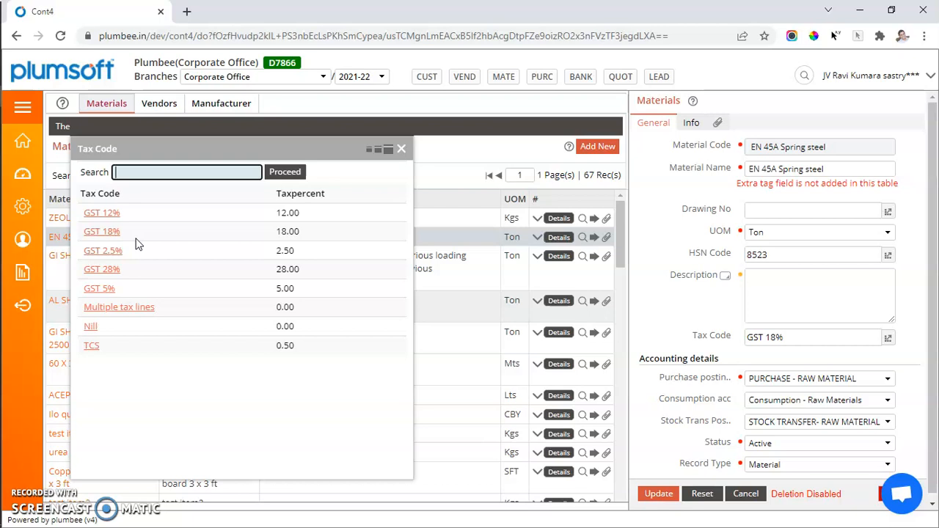
pyautogui.click(107, 234)
pyautogui.click(107, 235)
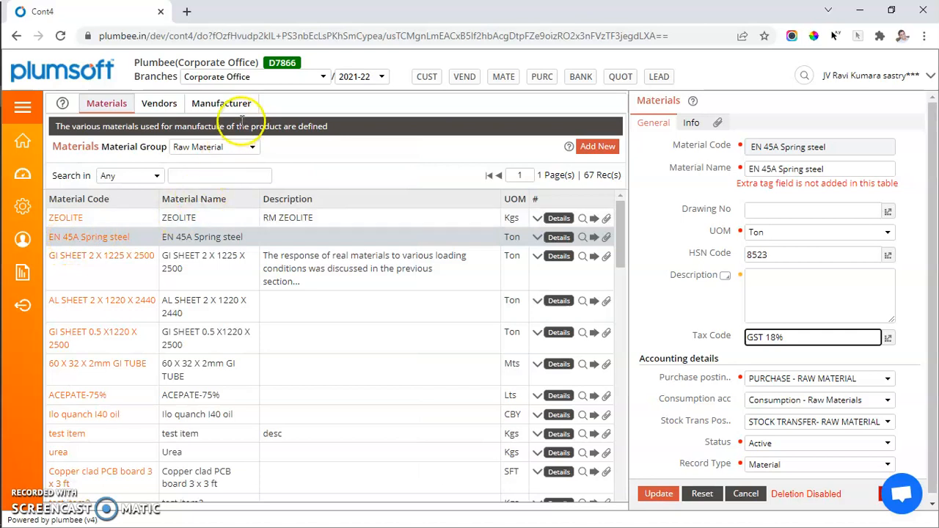
# View the list of branches available besides Corporate Office
pyautogui.click(246, 78)
pyautogui.click(245, 77)
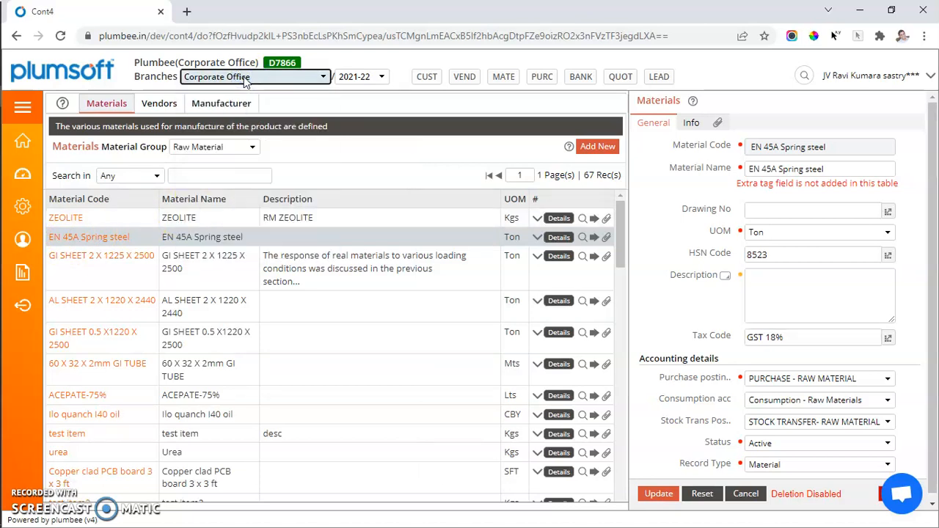
pyautogui.click(107, 236)
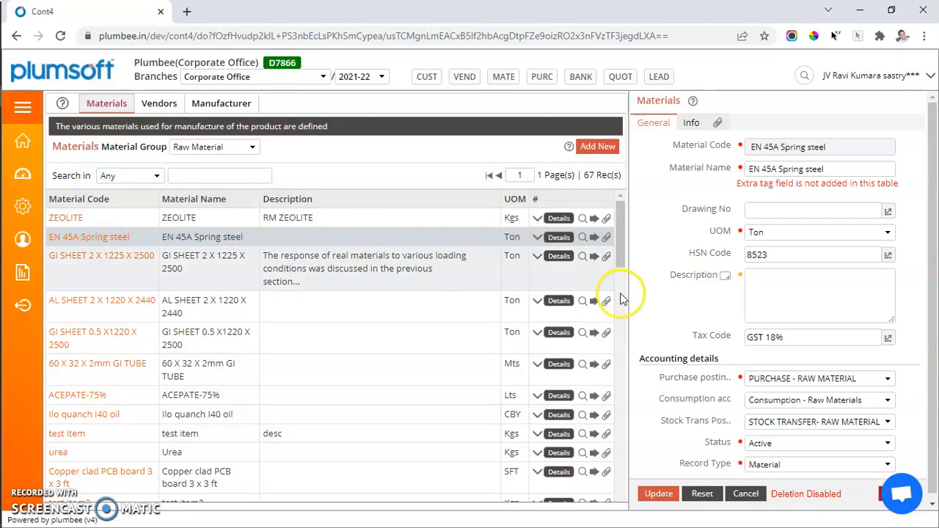
# Examine the tax code, accounting details and purchase posting account options of the EN 45A Spring steel record
pyautogui.moveTo(796, 337); pyautogui.dragTo(725, 335)
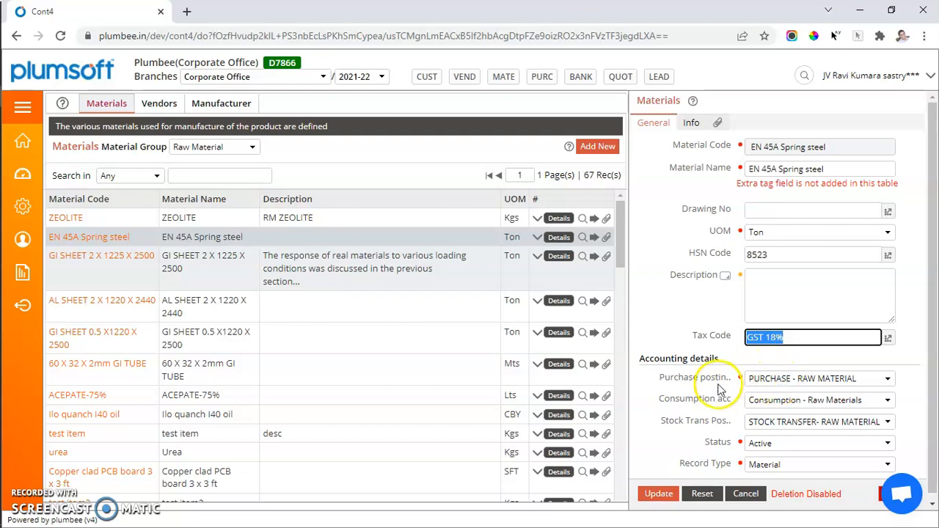
pyautogui.moveTo(638, 359); pyautogui.dragTo(729, 360)
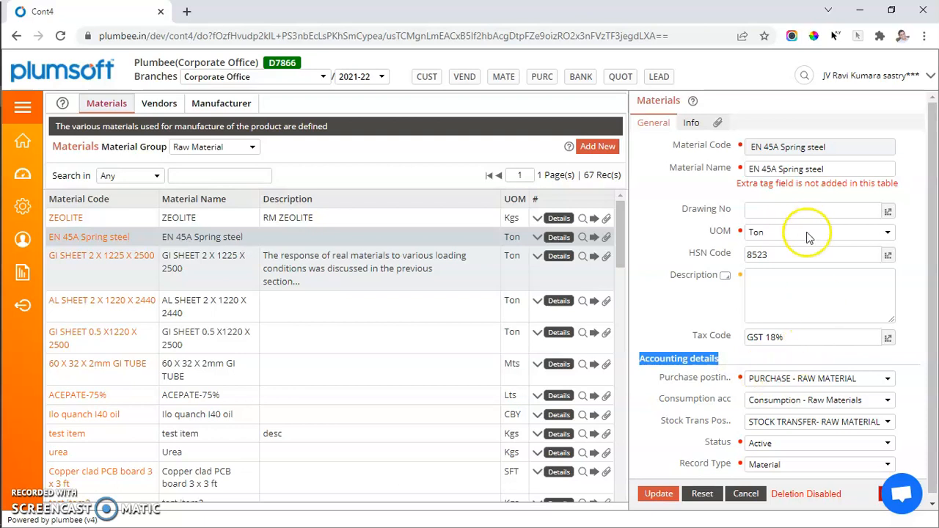
pyautogui.click(790, 385)
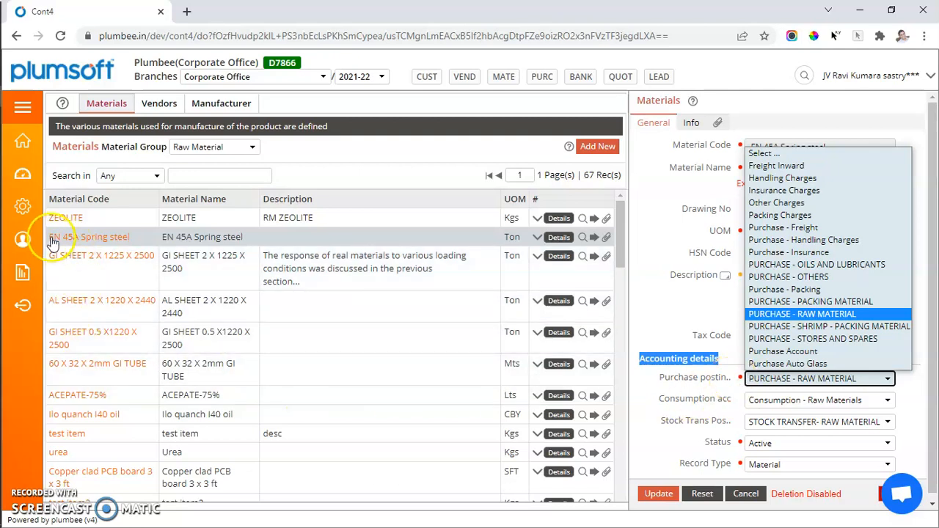
pyautogui.moveTo(50, 240); pyautogui.dragTo(150, 241)
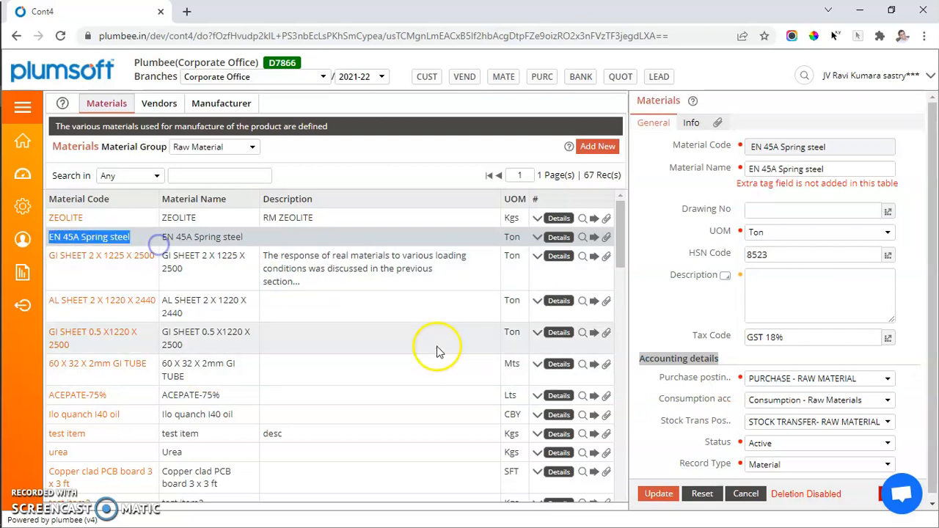
pyautogui.click(798, 378)
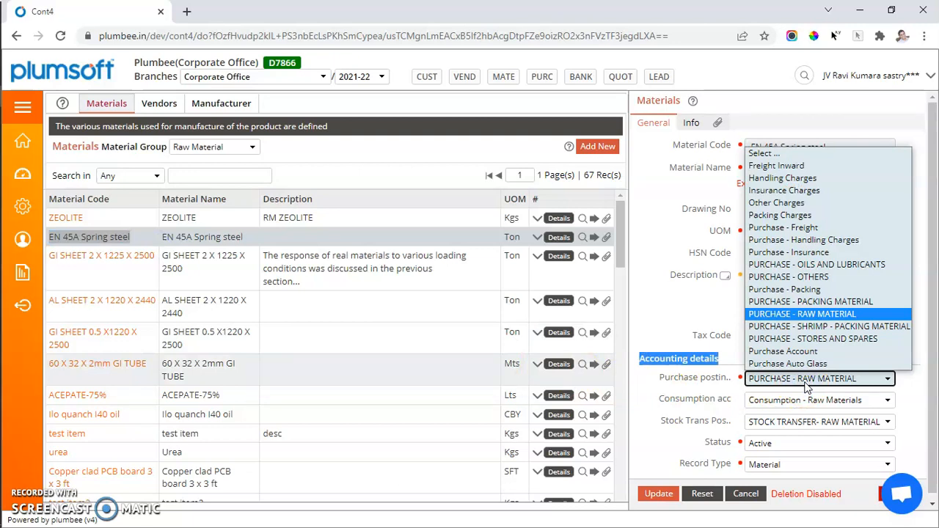
# Open the 60 X 32 X 2mm GI TUBE record and set its purchase posting account to PURCHASE - OILS AND LUBRICANTS
pyautogui.click(117, 365)
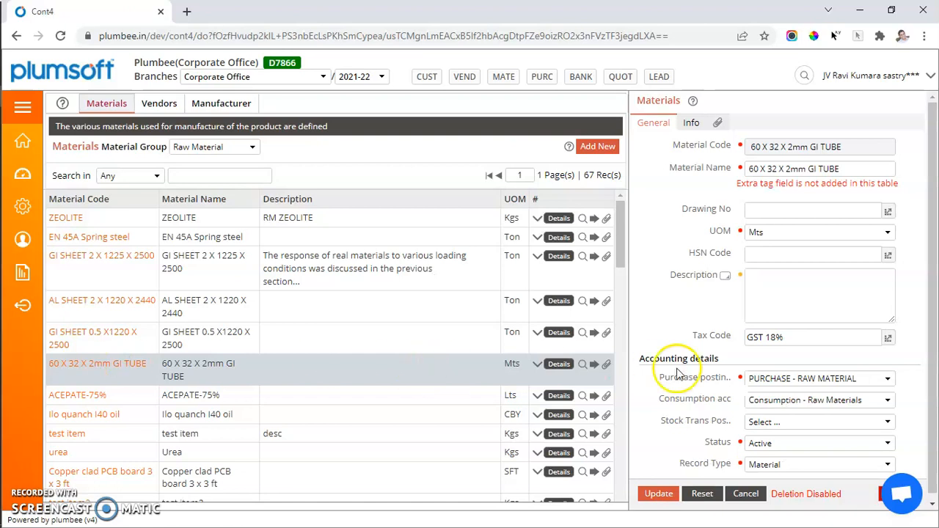
pyautogui.click(781, 381)
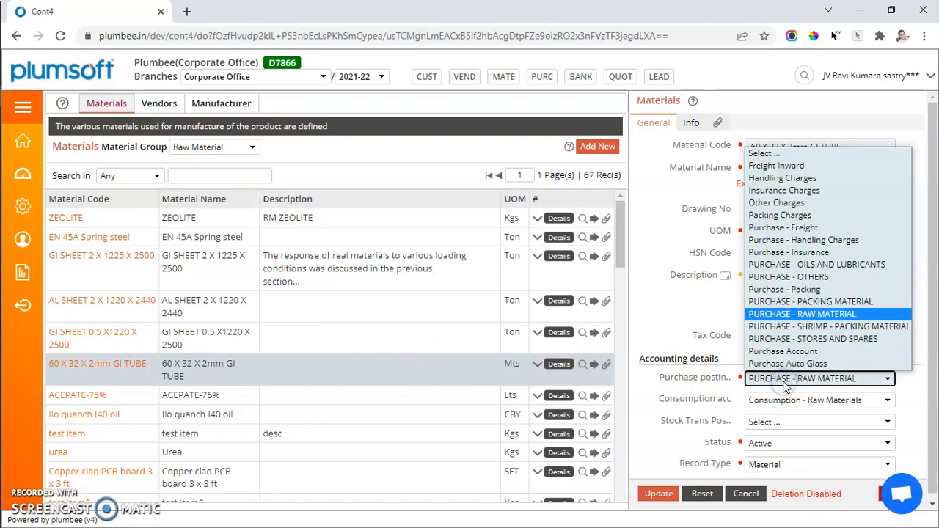
pyautogui.click(786, 265)
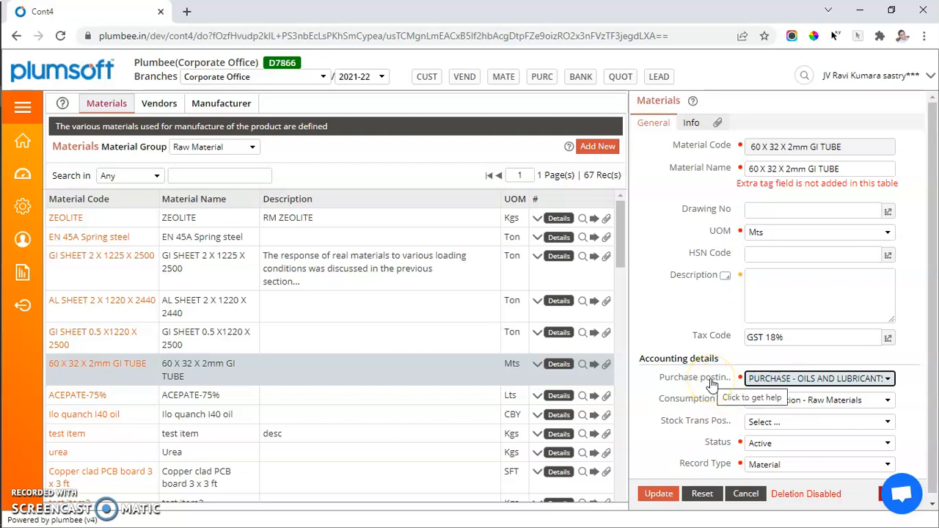
pyautogui.moveTo(19, 259)
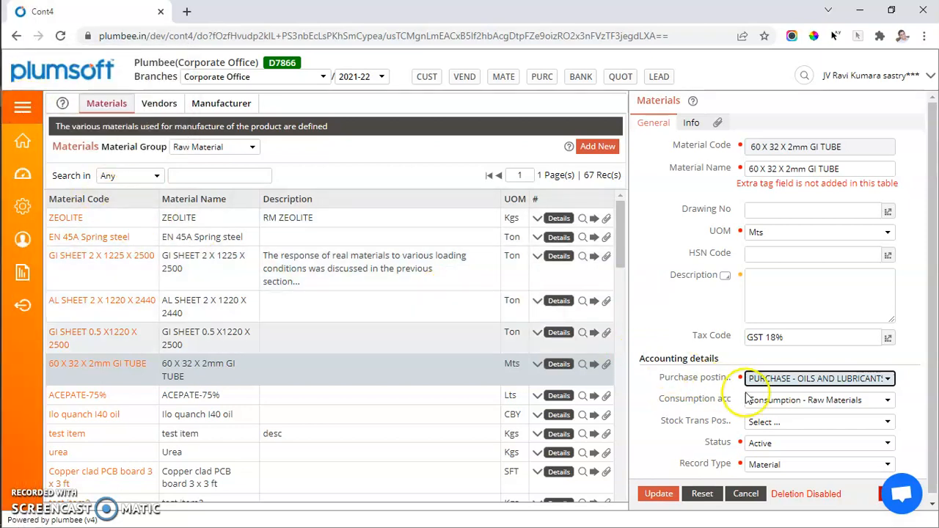
pyautogui.click(781, 378)
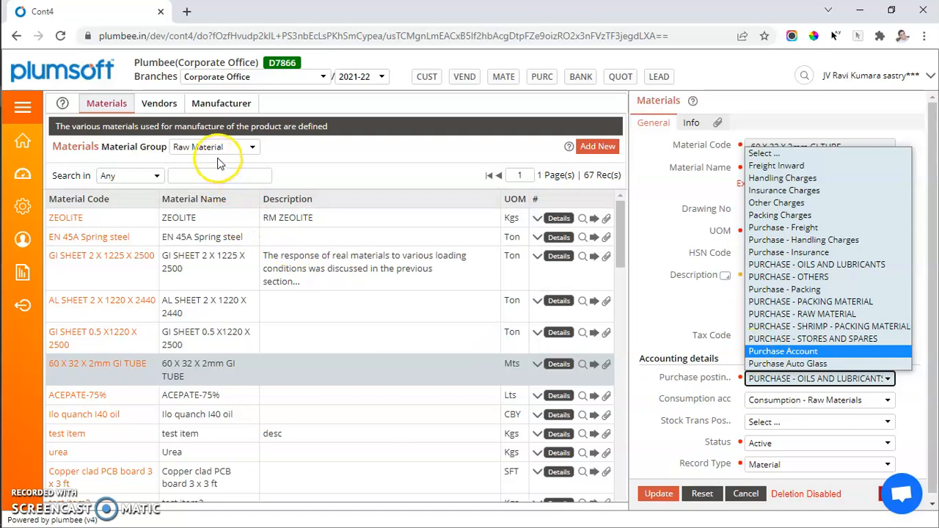
# Open the Account Master under Finance and show the Accounts Master list
pyautogui.click(22, 107)
pyautogui.click(22, 107)
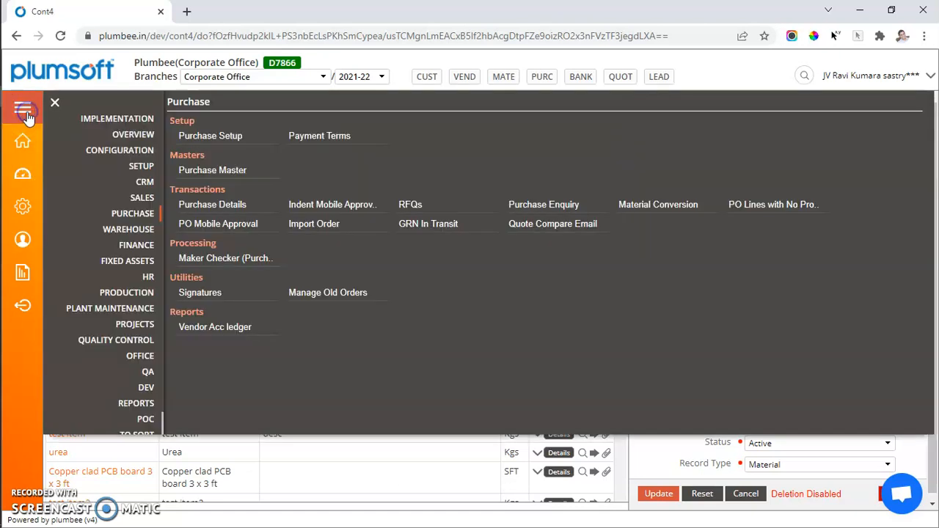
pyautogui.click(147, 246)
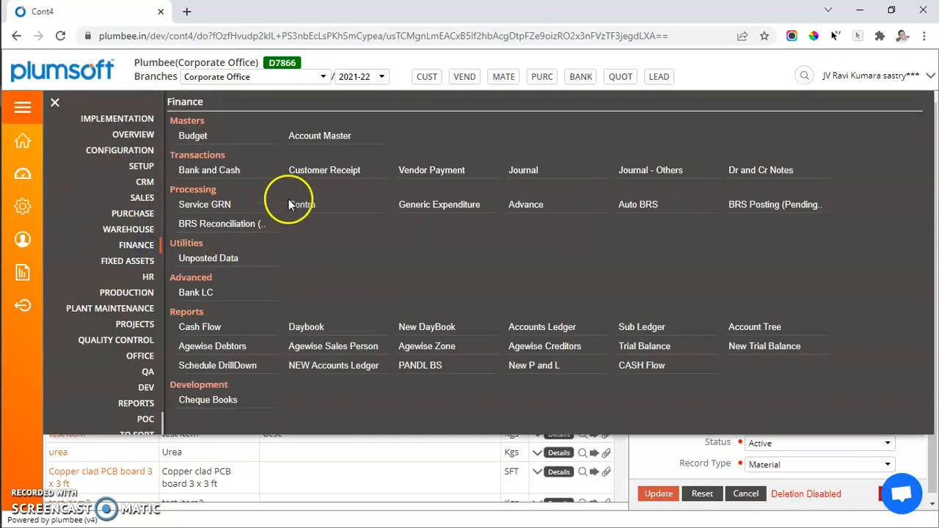
pyautogui.click(332, 140)
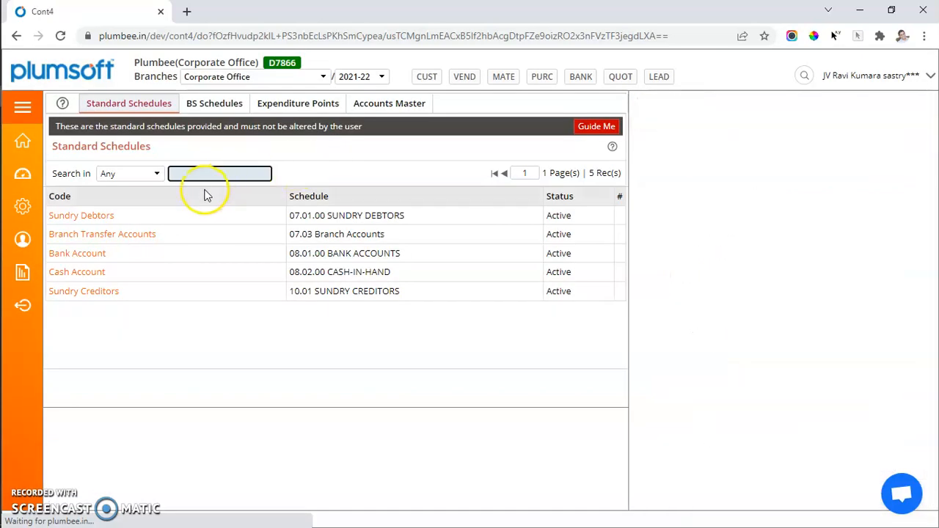
pyautogui.click(203, 103)
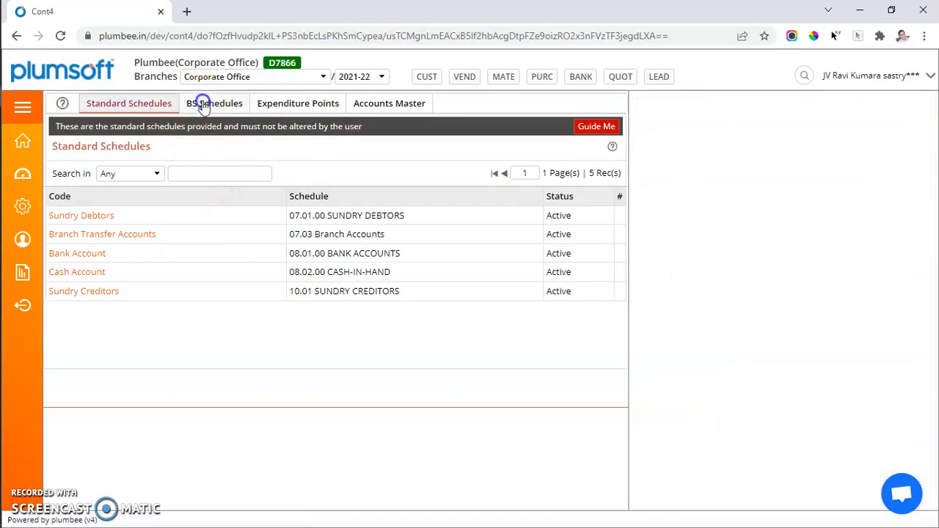
pyautogui.click(380, 103)
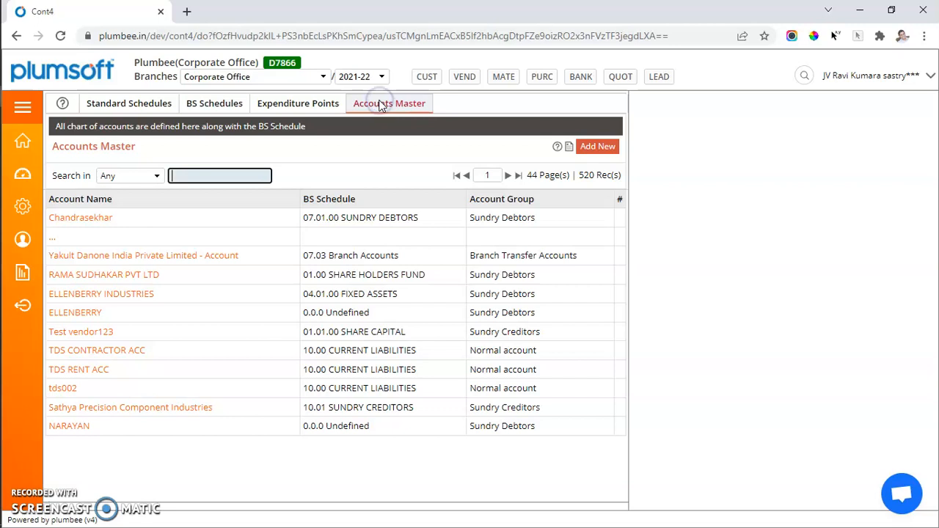
# Search the Accounts Master for "purchas"
pyautogui.click(232, 178)
pyautogui.write('purcas')
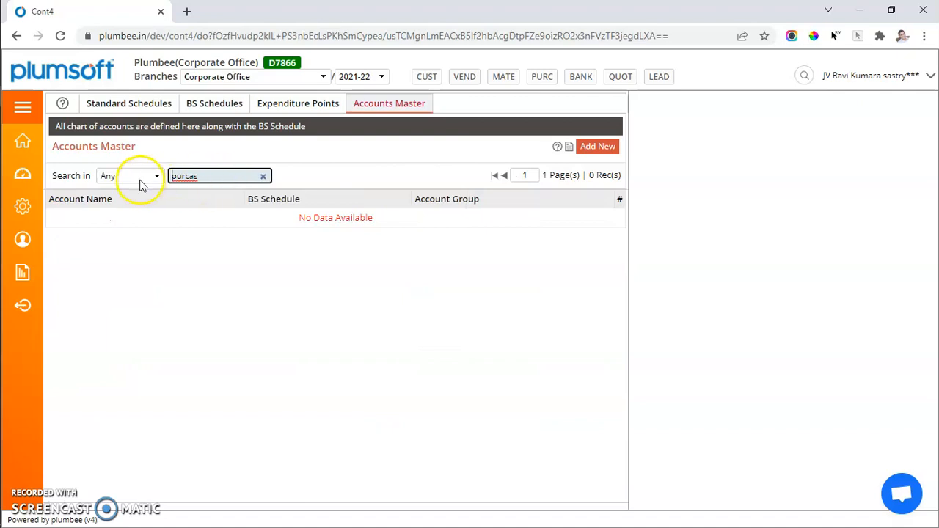
pyautogui.click(224, 177)
pyautogui.press('BackSpace')
pyautogui.press('BackSpace')
pyautogui.press('BackSpace')
pyautogui.write('chas')
pyautogui.click(154, 247)
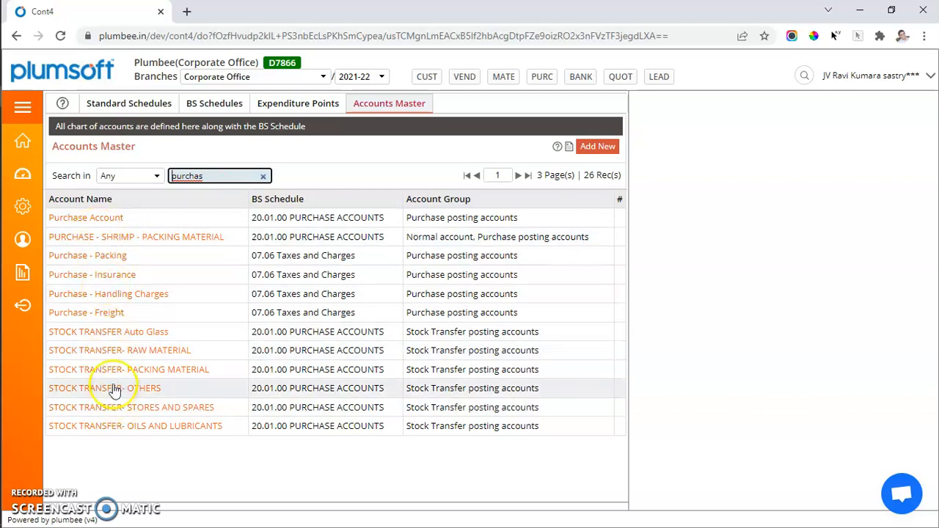
# Open the STOCK TRANSFER- RAW MATERIAL account, enlarge its Account Group list and examine the assigned groups
pyautogui.click(115, 350)
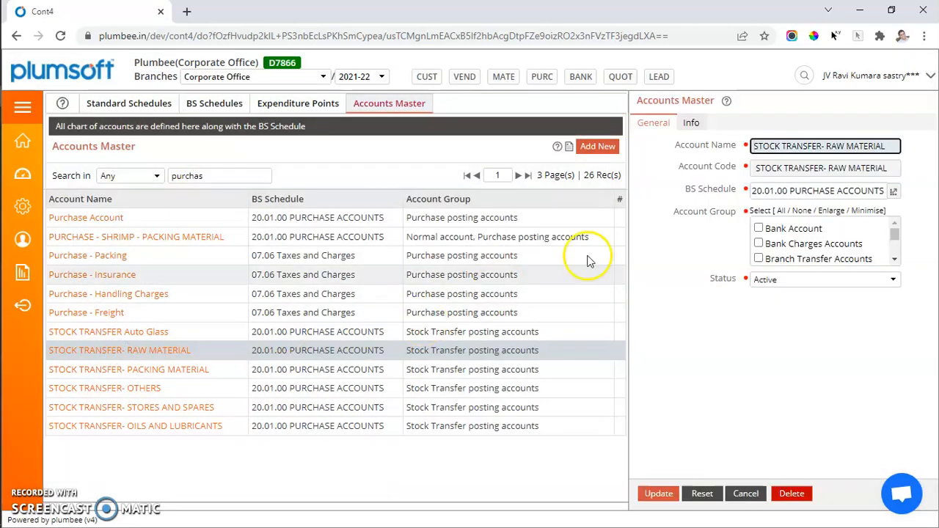
pyautogui.click(826, 211)
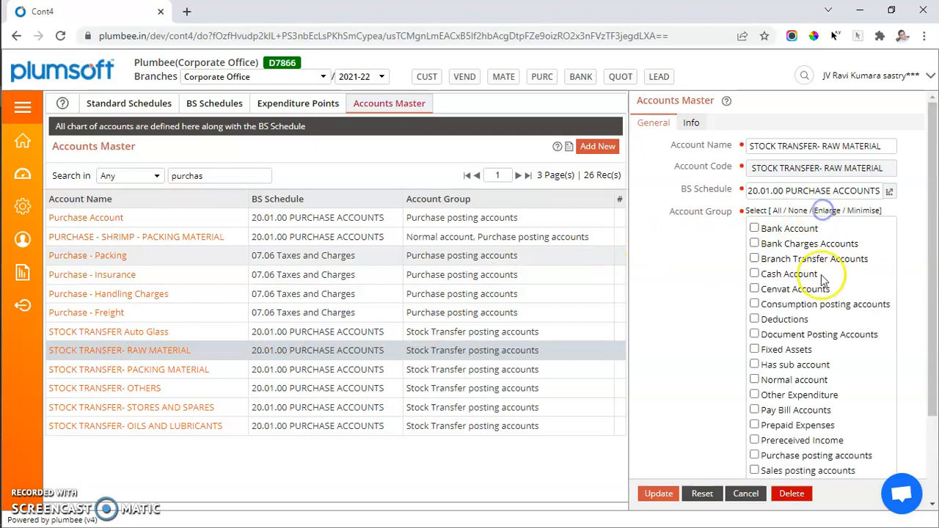
pyautogui.scroll(-2, 792, 372)
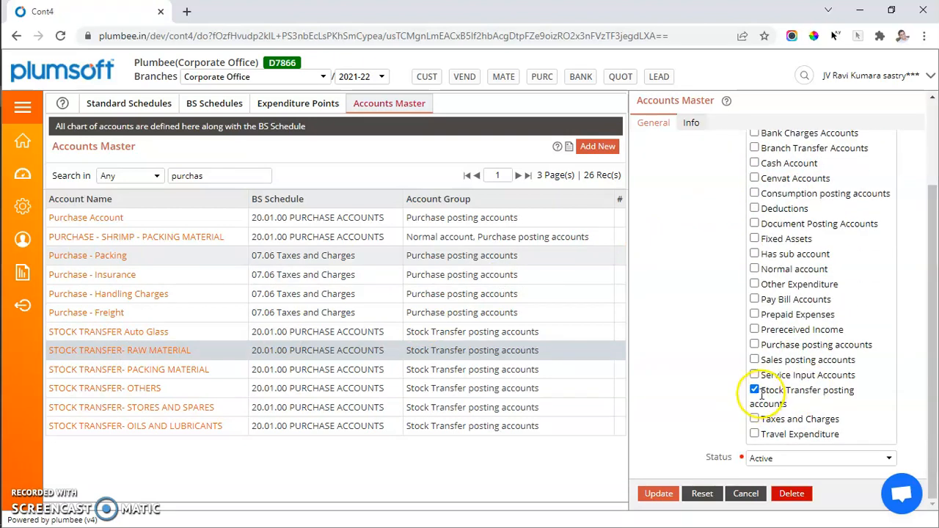
pyautogui.moveTo(760, 395); pyautogui.dragTo(864, 394)
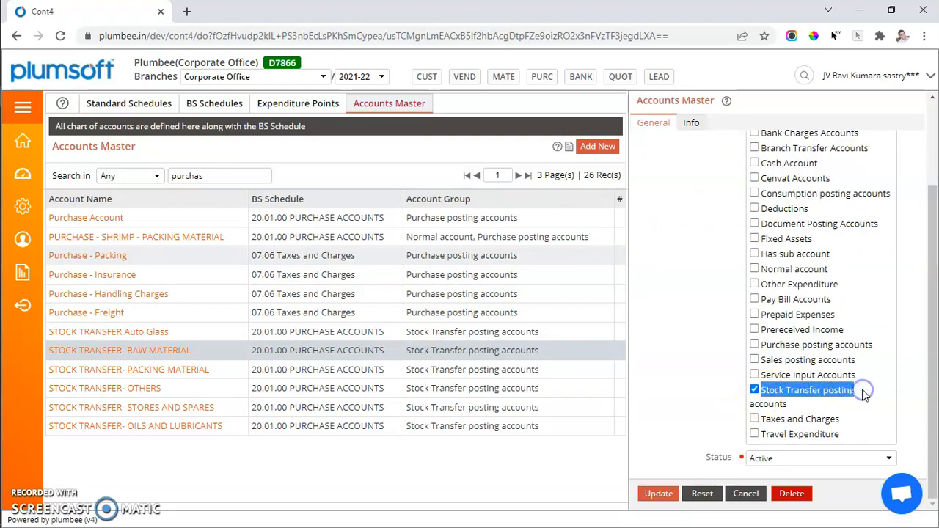
pyautogui.scroll(2, 866, 396)
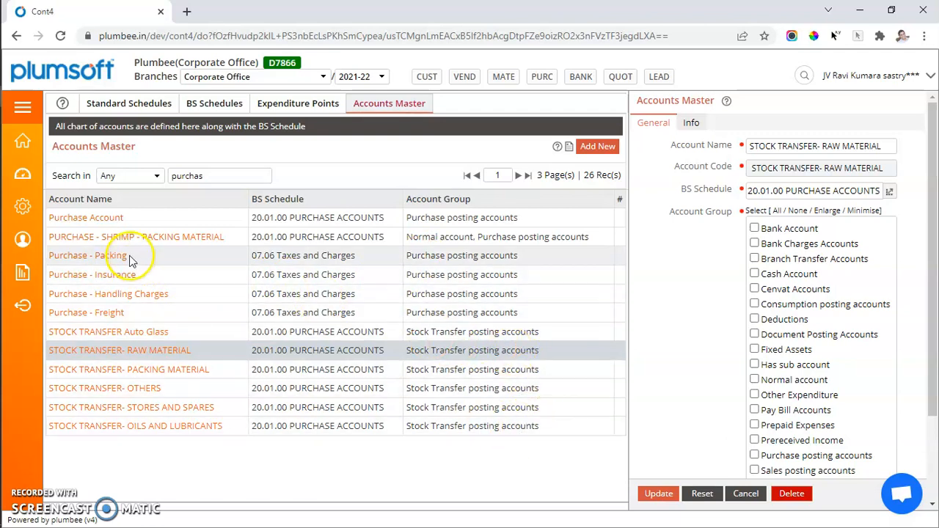
# Open the Purchase - Packing account, enlarge its Account Group list and examine the Purchase posting accounts group
pyautogui.click(111, 258)
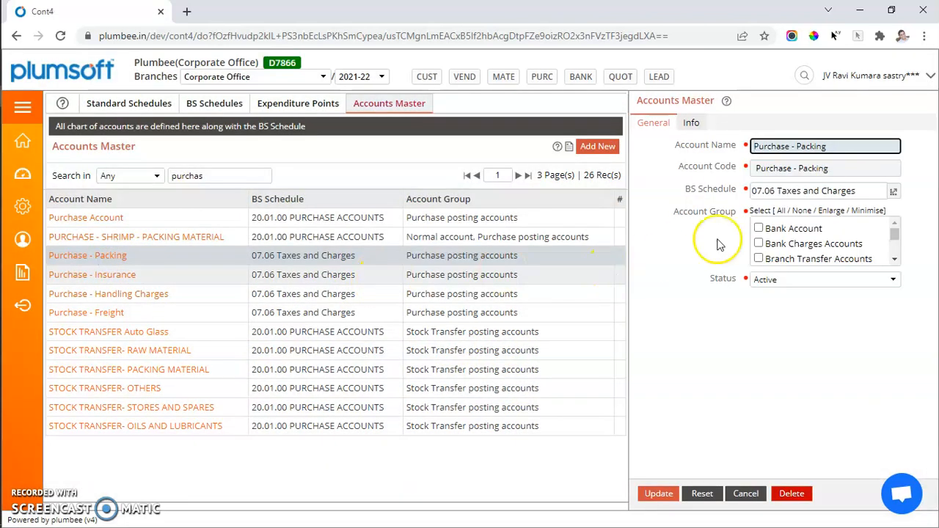
pyautogui.click(835, 210)
pyautogui.scroll(-2, 812, 347)
pyautogui.tripleClick(809, 393)
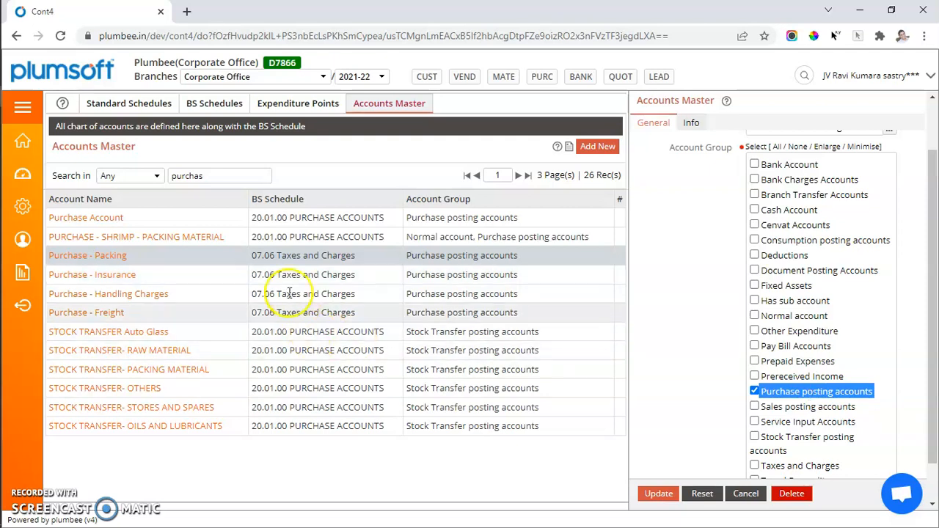
# View the PURCHASE - SHRIMP - PACKING MATERIAL account and examine the enlarged Account Group list of STOCK TRANSFER Auto Glass
pyautogui.click(123, 236)
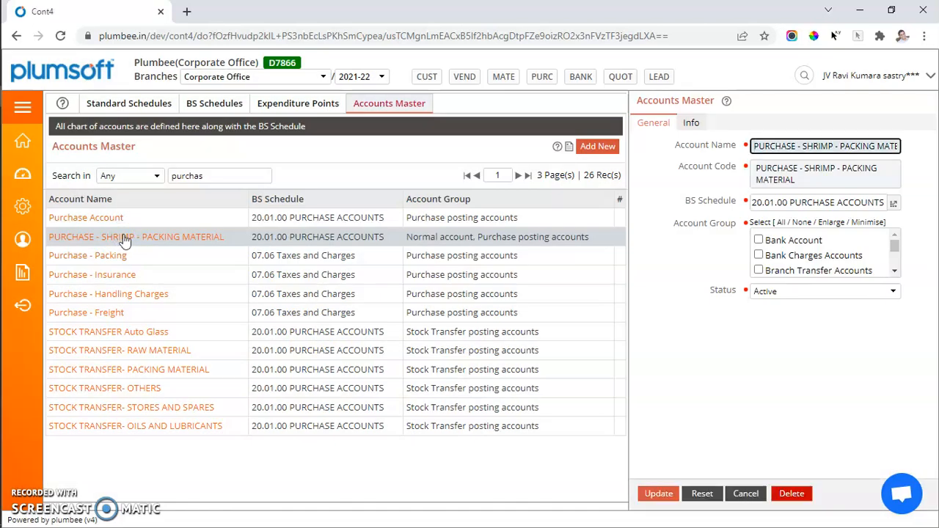
pyautogui.click(124, 332)
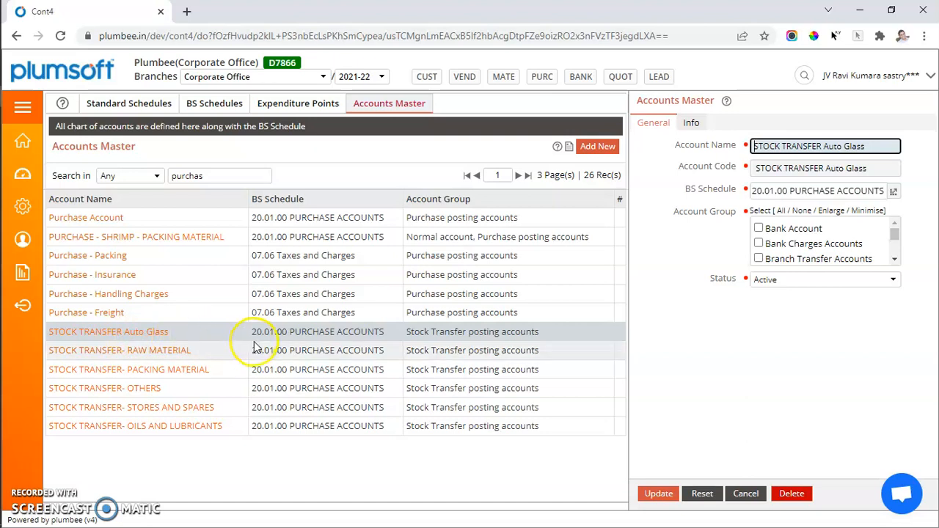
pyautogui.click(830, 211)
pyautogui.scroll(-1, 779, 407)
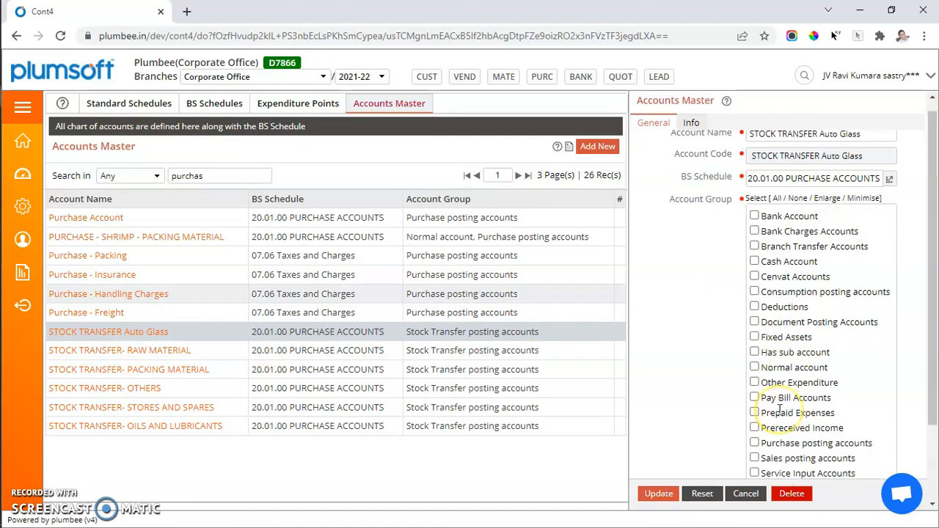
pyautogui.scroll(-2, 778, 408)
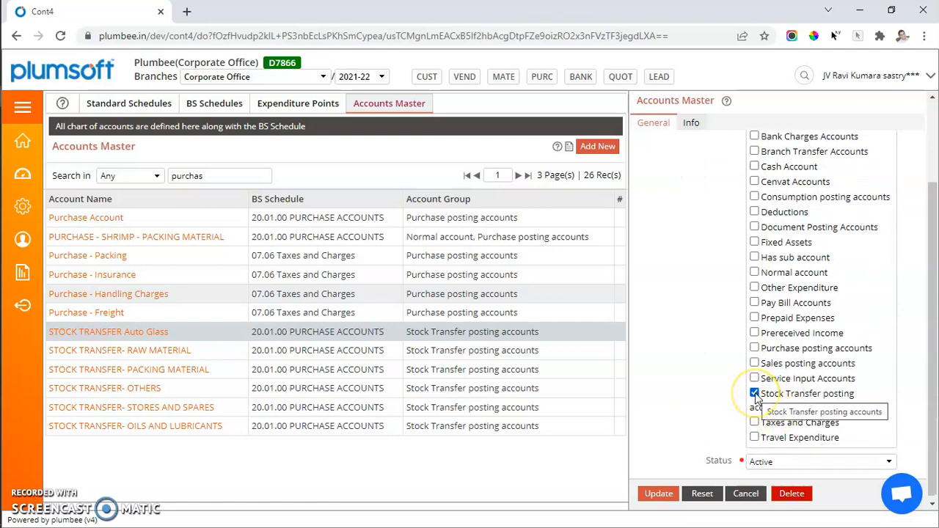
# Try assigning the Sales posting accounts and Purchase posting accounts groups to STOCK TRANSFER Auto Glass, leaving the record without saving
pyautogui.click(755, 364)
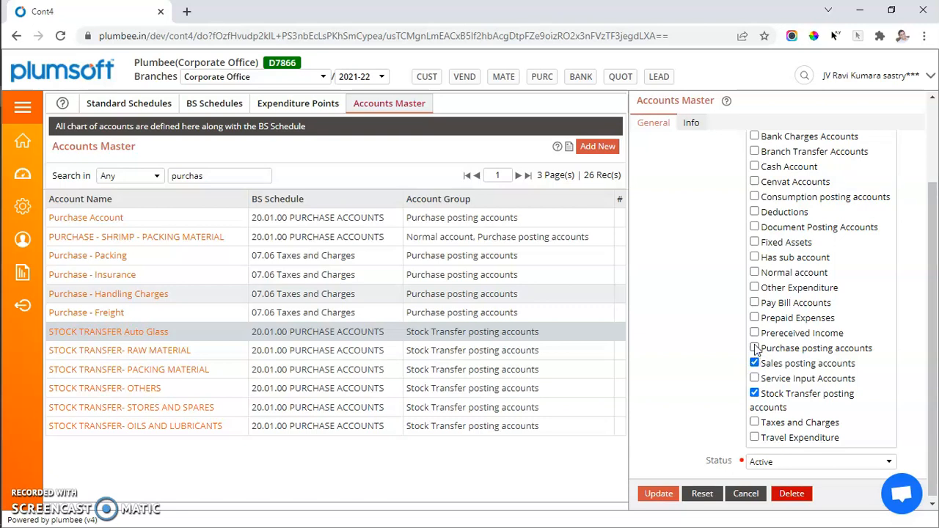
pyautogui.click(754, 348)
pyautogui.click(192, 239)
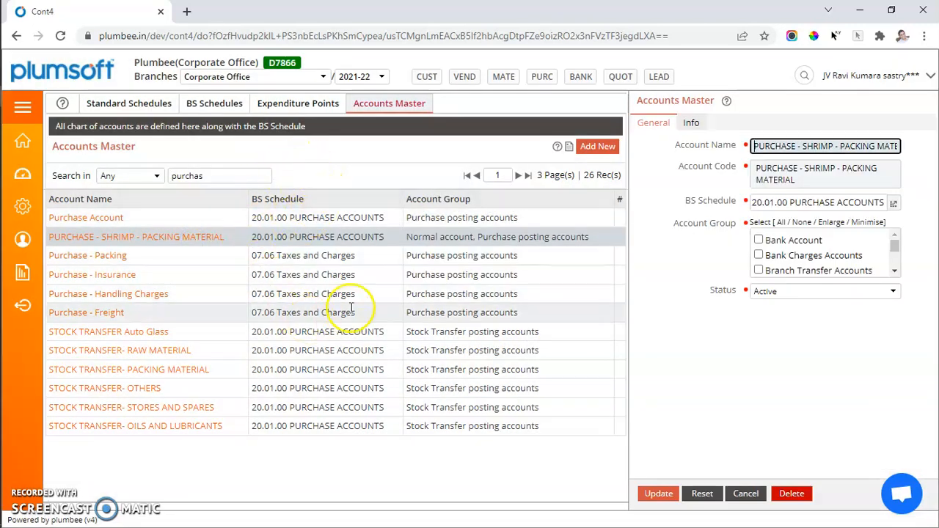
# Open the Purchase Master under Purchase and display the EN 45A Spring steel material record
pyautogui.click(24, 107)
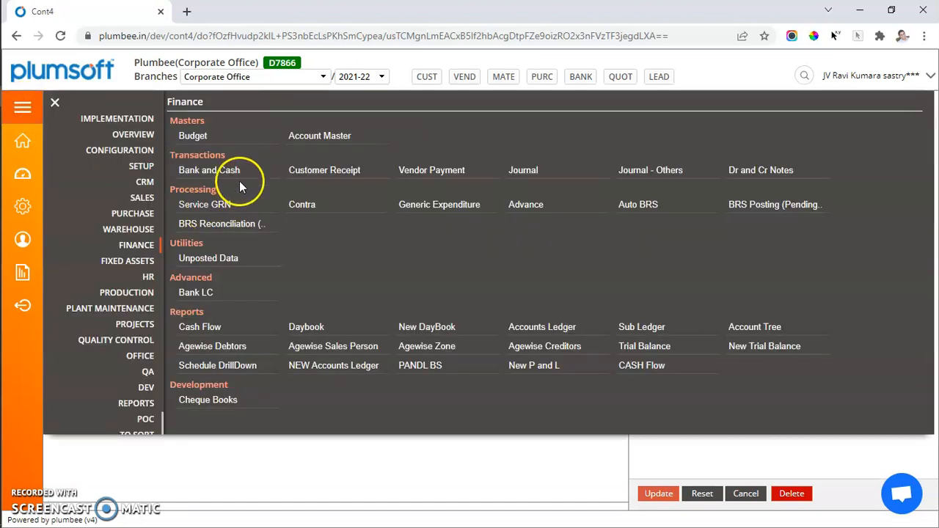
pyautogui.click(147, 219)
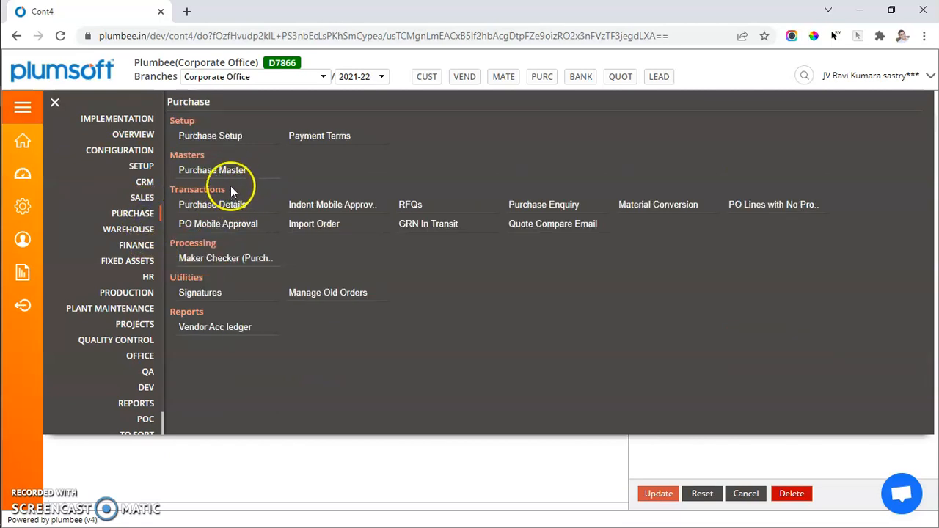
pyautogui.click(229, 174)
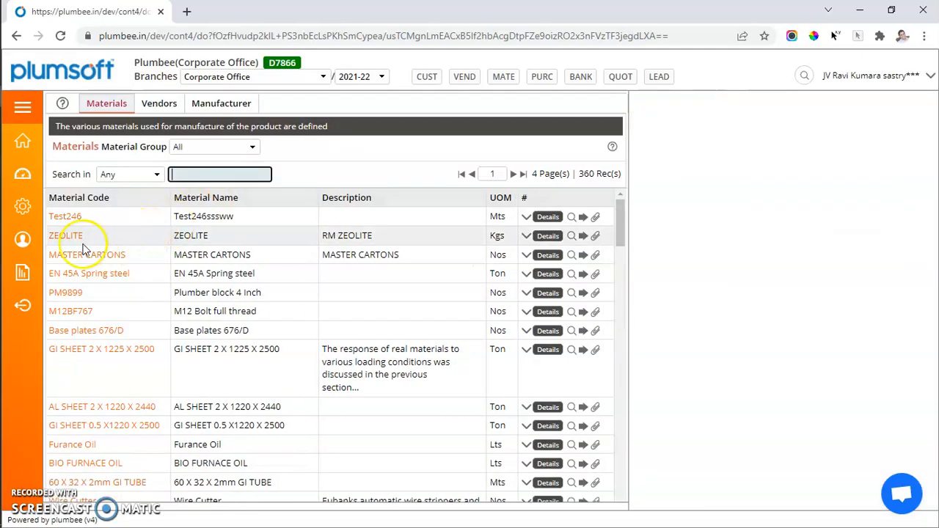
pyautogui.click(86, 274)
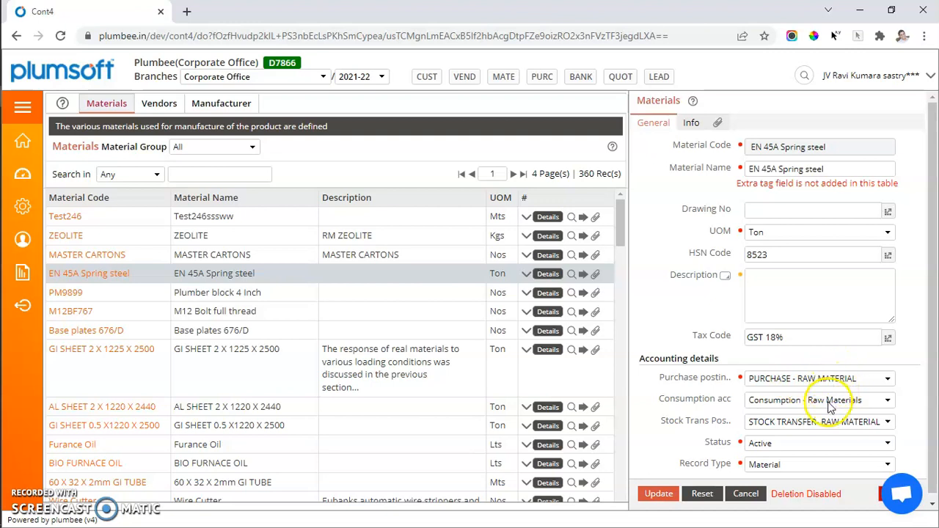
# Examine the choices offered for the material's purchase posting, consumption and stock transfer posting accounts
pyautogui.click(830, 406)
pyautogui.click(831, 406)
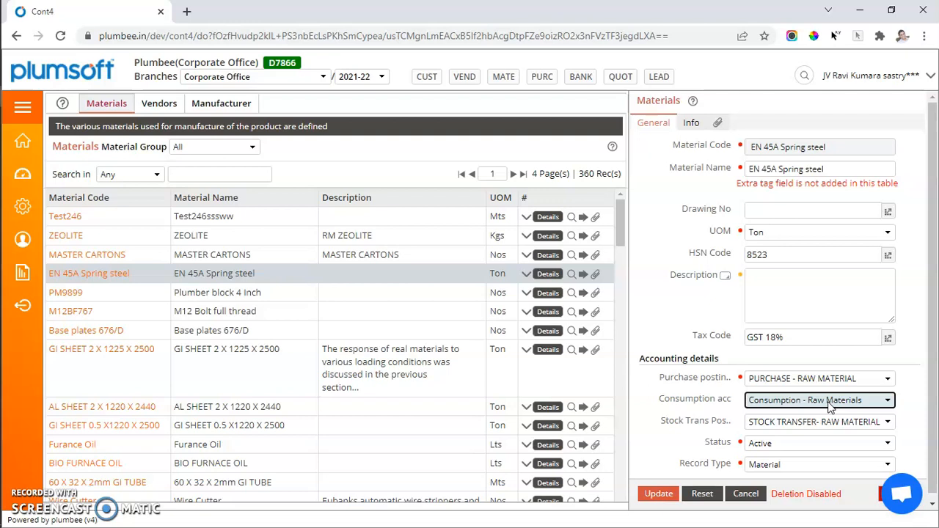
pyautogui.click(813, 378)
pyautogui.click(813, 378)
pyautogui.click(763, 401)
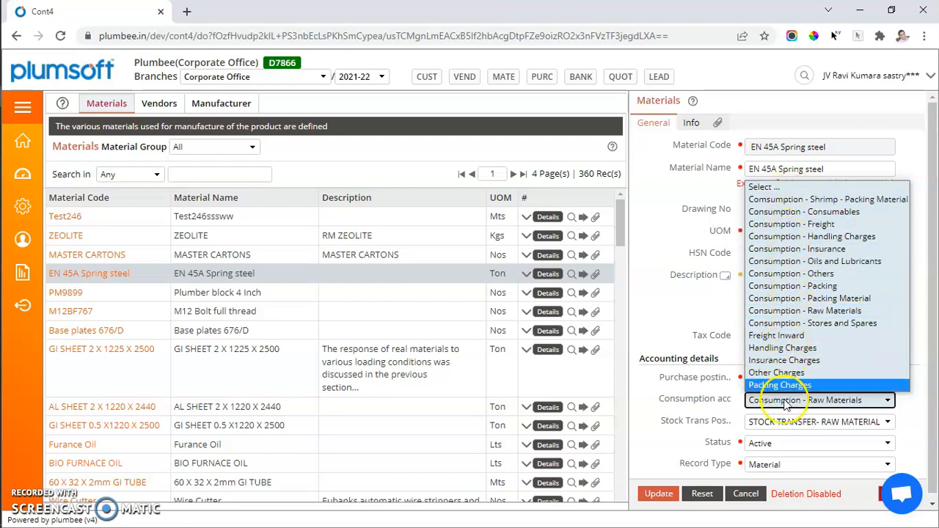
pyautogui.click(782, 423)
pyautogui.click(783, 423)
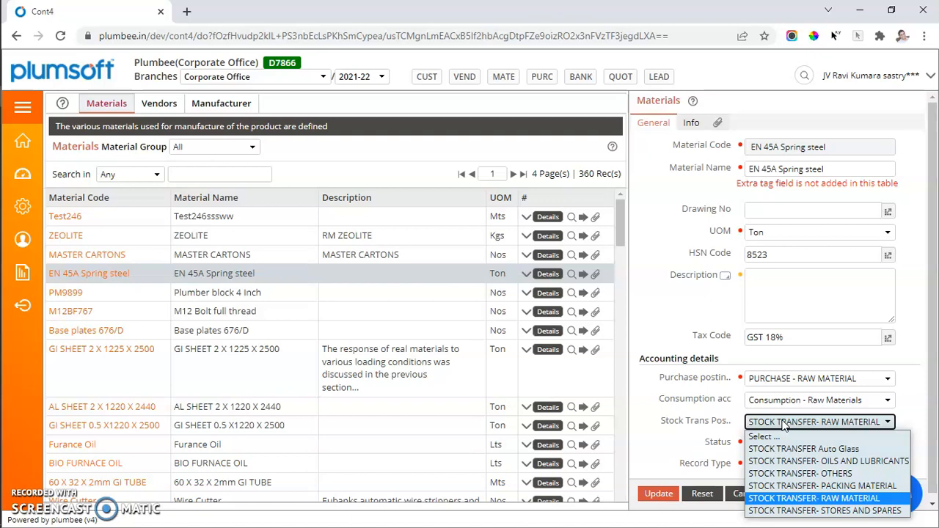
pyautogui.click(689, 440)
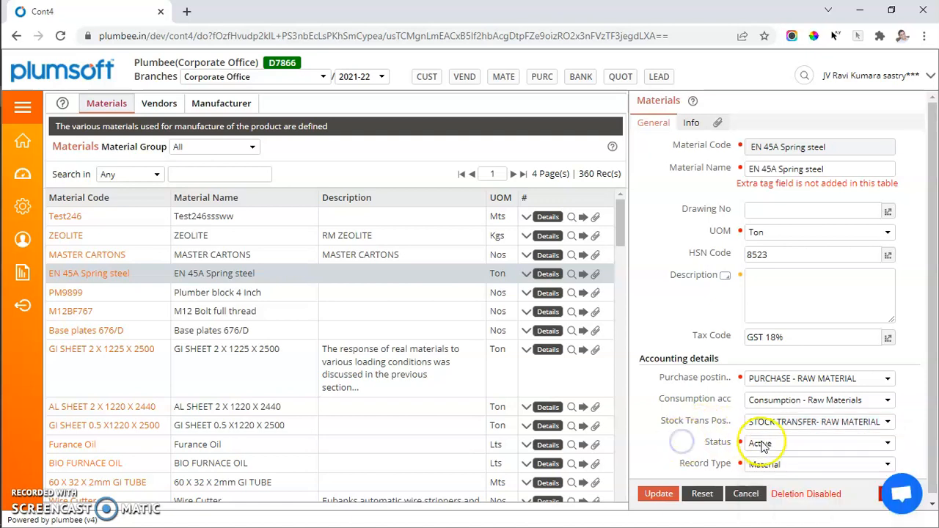
# Review the Status and Record Type choices of the EN 45A Spring steel record, keeping the record type Material
pyautogui.click(782, 443)
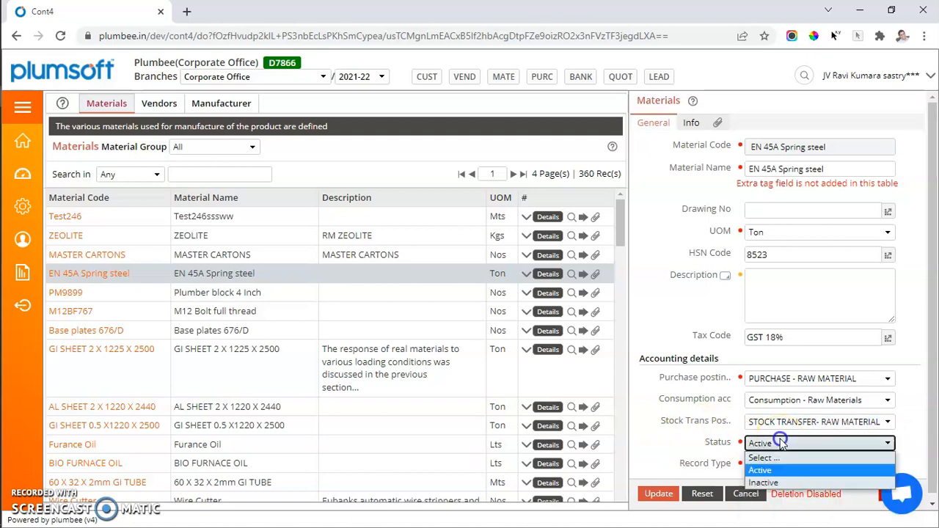
pyautogui.click(781, 443)
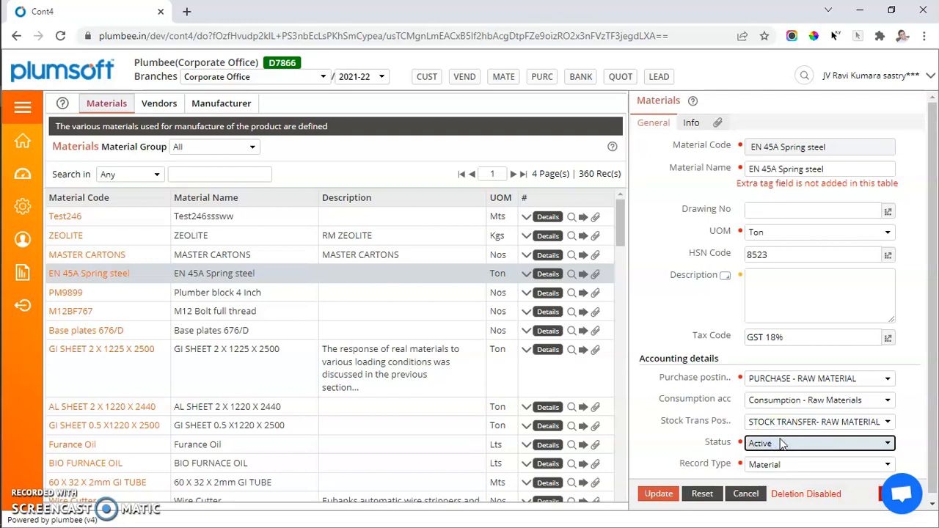
pyautogui.click(782, 465)
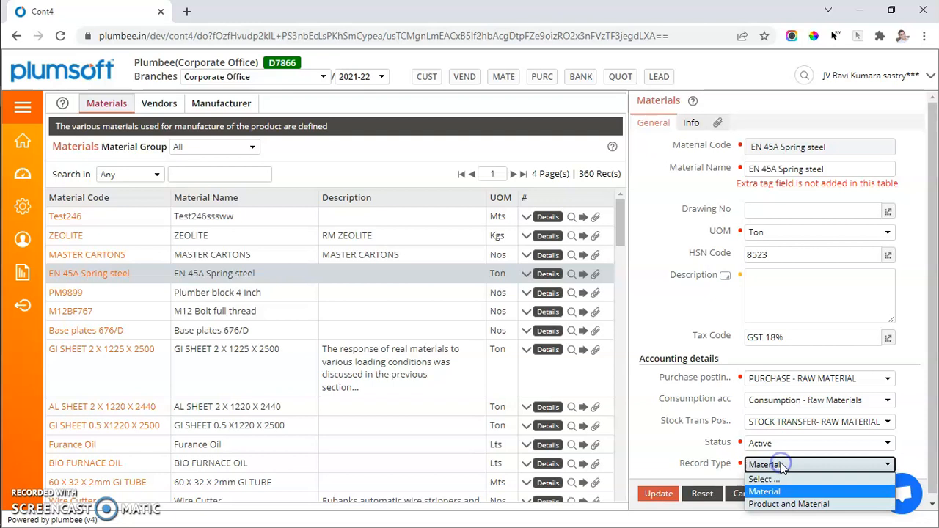
pyautogui.click(782, 467)
pyautogui.click(780, 463)
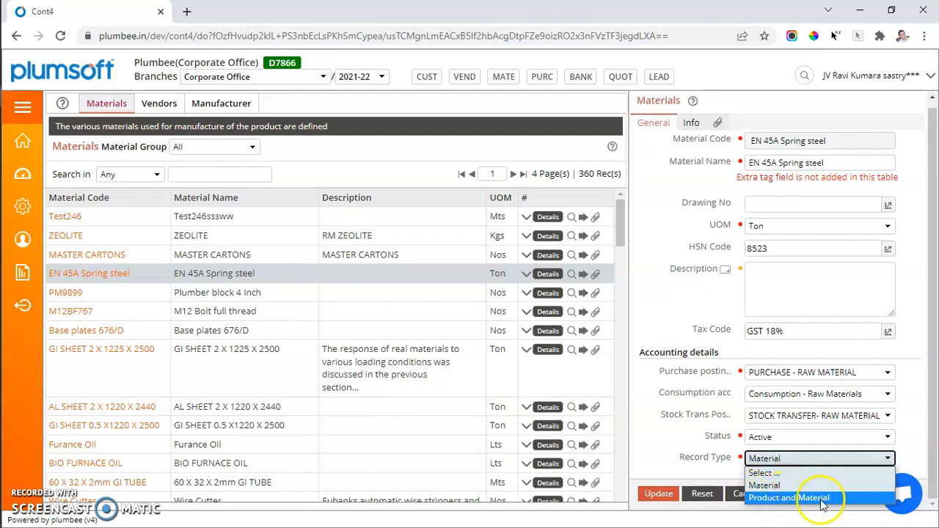
pyautogui.click(782, 486)
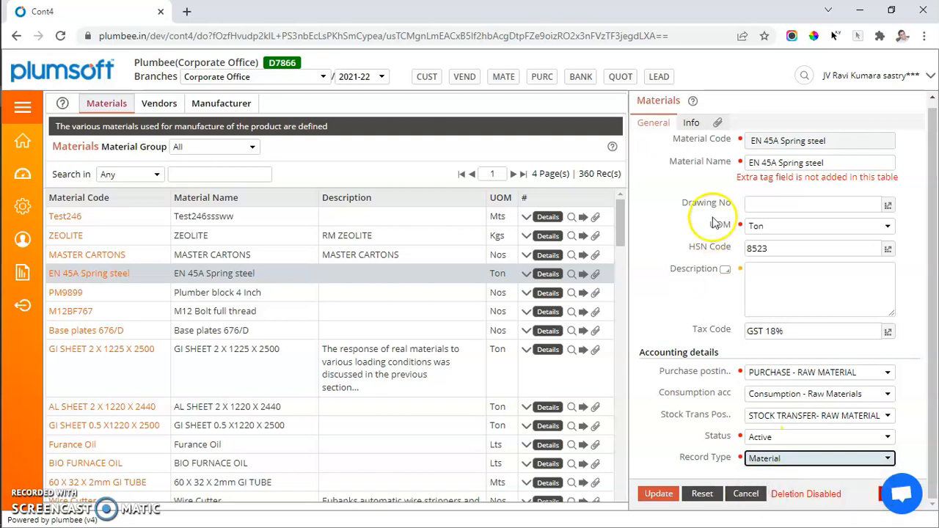
# Review the material's additional info attributes and its Has Warranty, Is cartable and Is Batch Magament tags
pyautogui.click(692, 125)
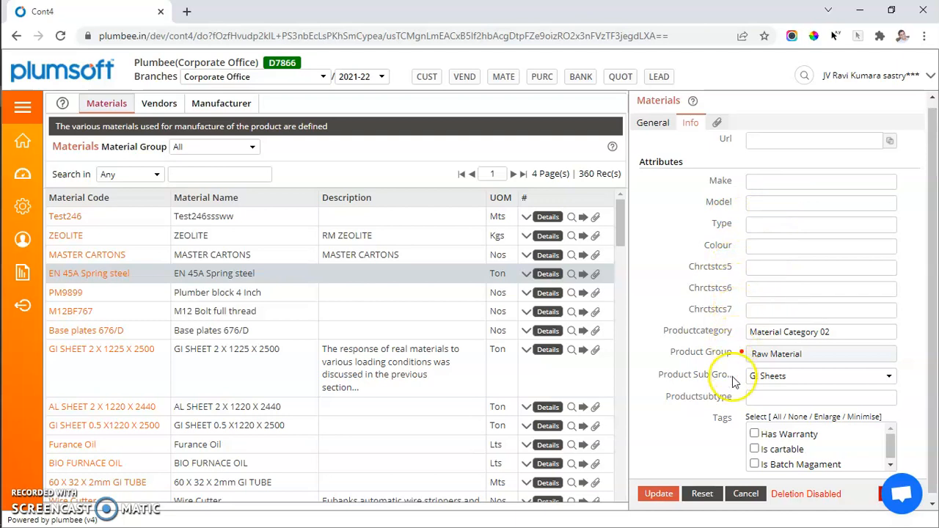
pyautogui.scroll(-1, 810, 449)
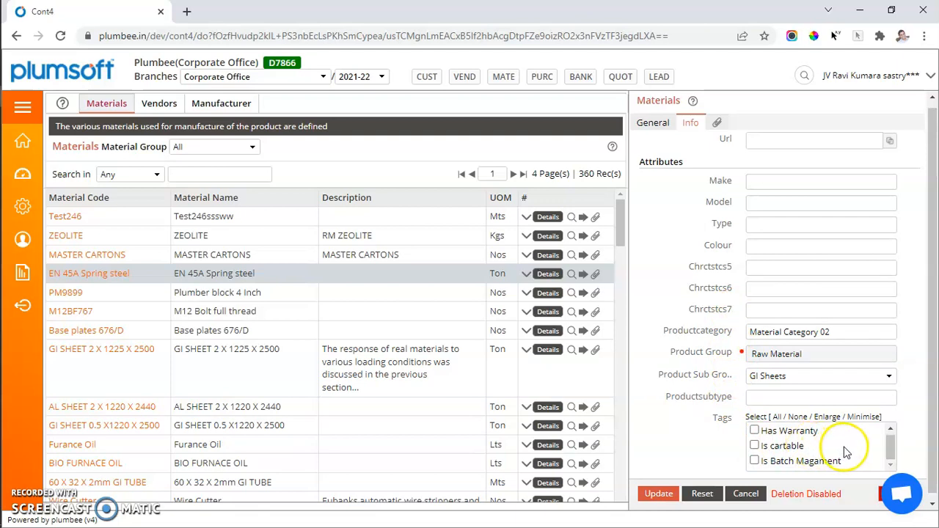
pyautogui.scroll(1, 842, 449)
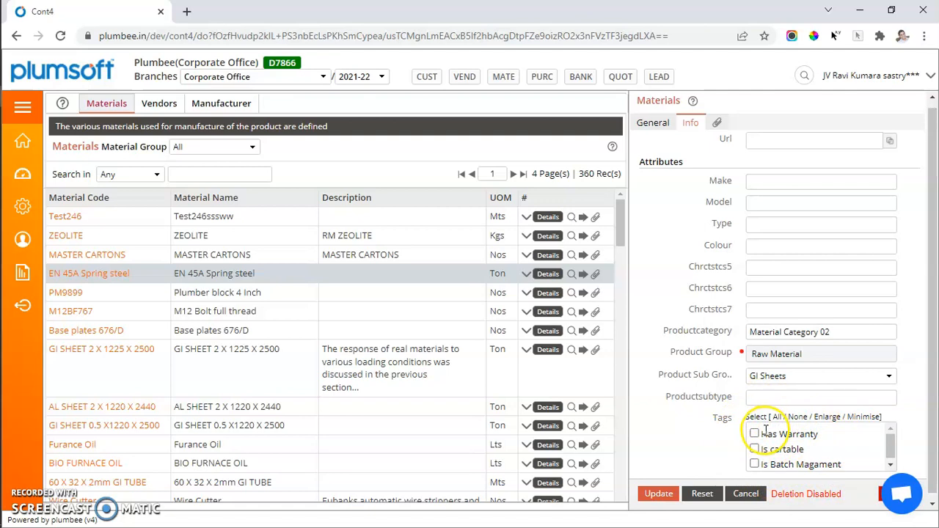
pyautogui.moveTo(759, 433); pyautogui.dragTo(829, 434)
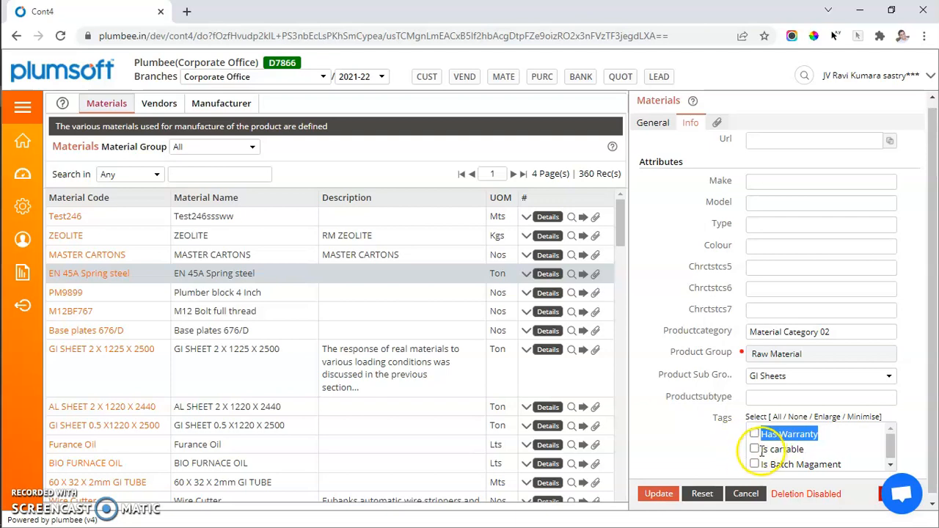
pyautogui.click(760, 449)
pyautogui.moveTo(760, 450); pyautogui.dragTo(807, 448)
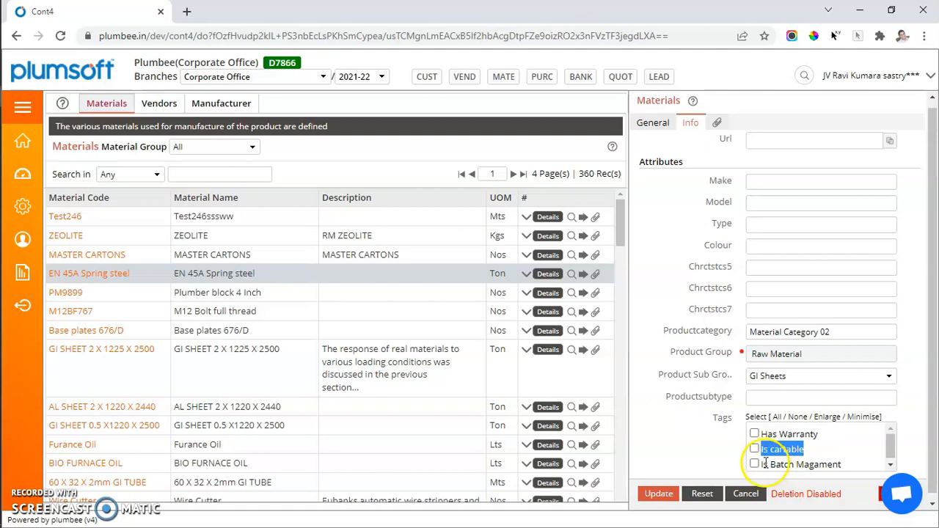
pyautogui.moveTo(761, 457); pyautogui.dragTo(843, 467)
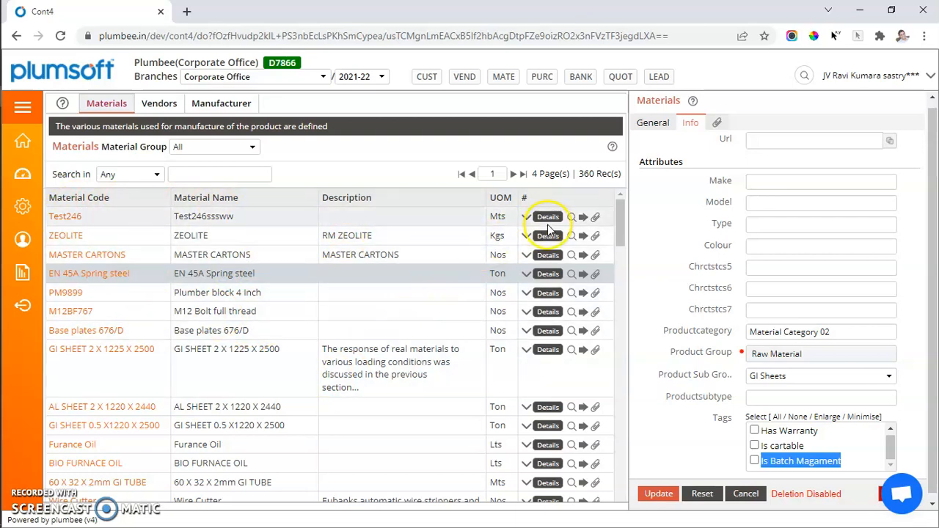
# Open the details of EN 45A Spring steel and start a Vendor Pricelist entry for AEGIS GROUP INTERNATIONAL PTE LTD
pyautogui.click(547, 274)
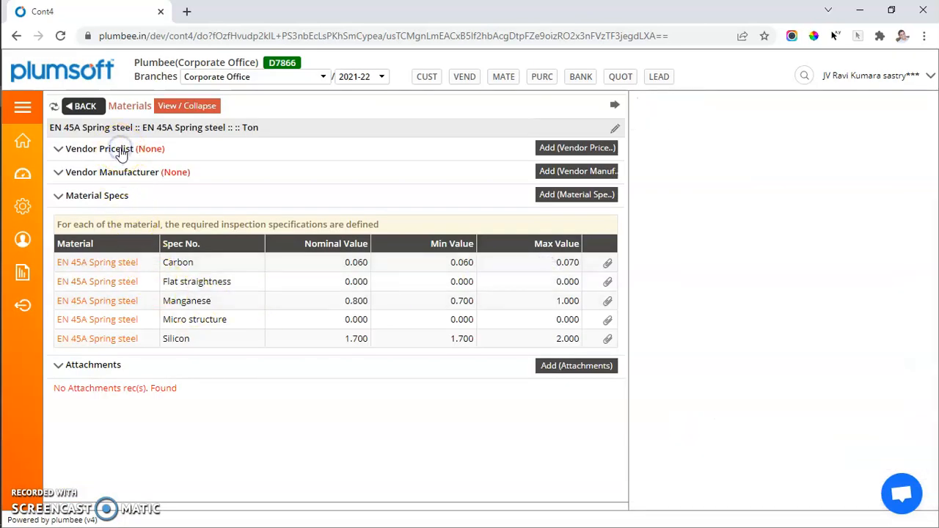
pyautogui.click(566, 147)
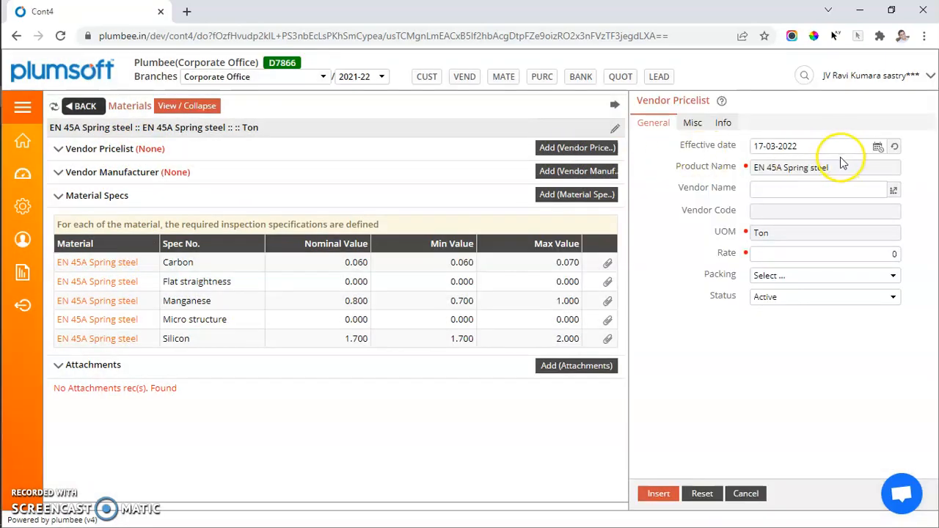
pyautogui.click(893, 192)
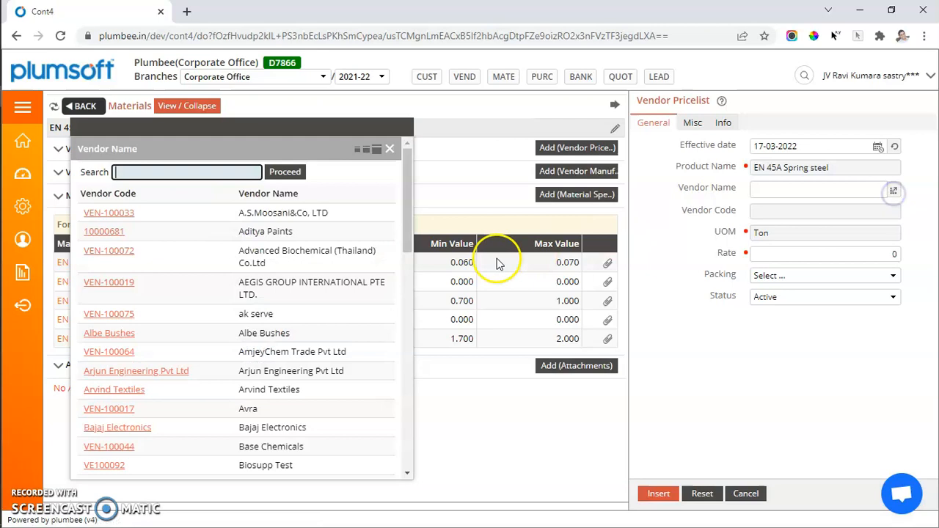
pyautogui.click(110, 285)
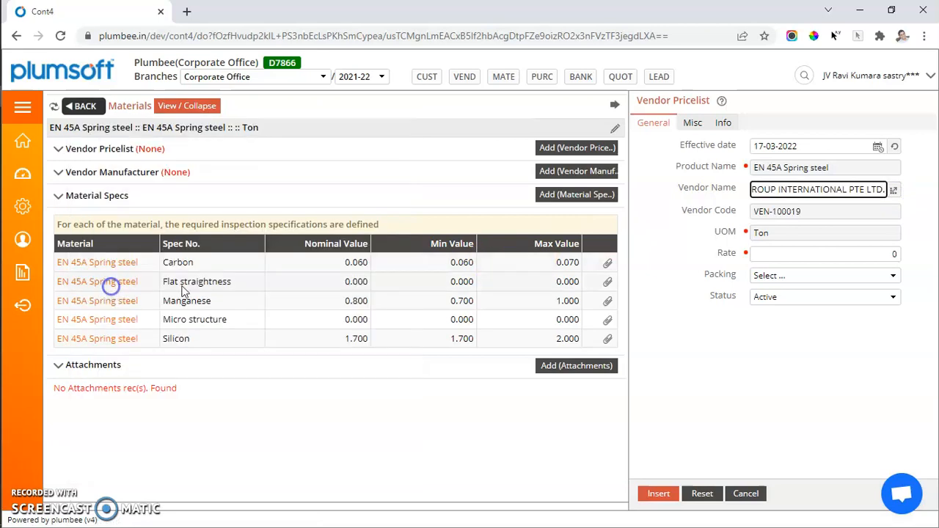
# Examine the Rate field and the Packing options of the Vendor Pricelist entry without choosing a packing
pyautogui.click(792, 254)
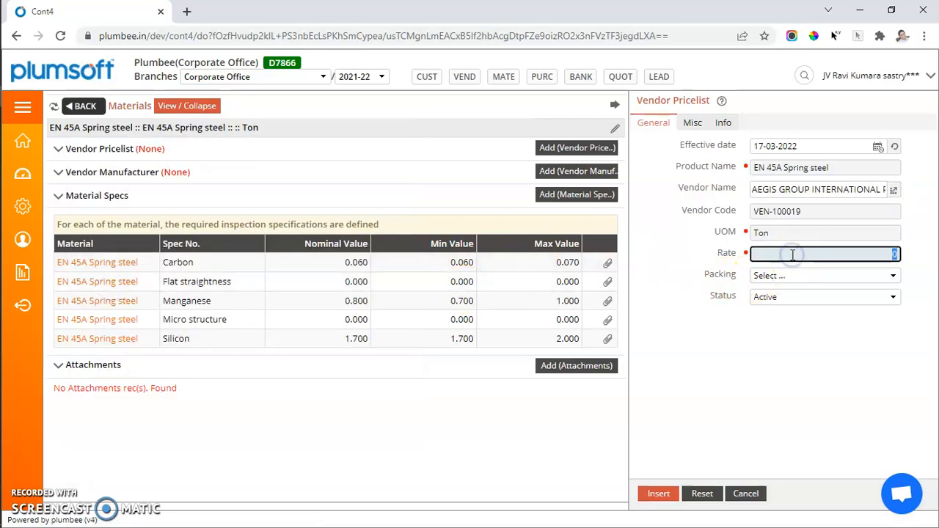
pyautogui.click(795, 277)
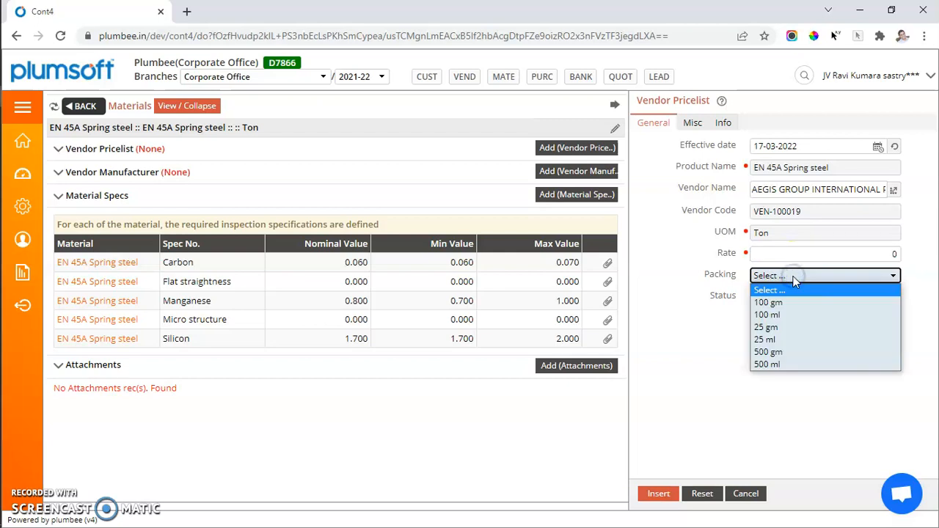
pyautogui.click(781, 436)
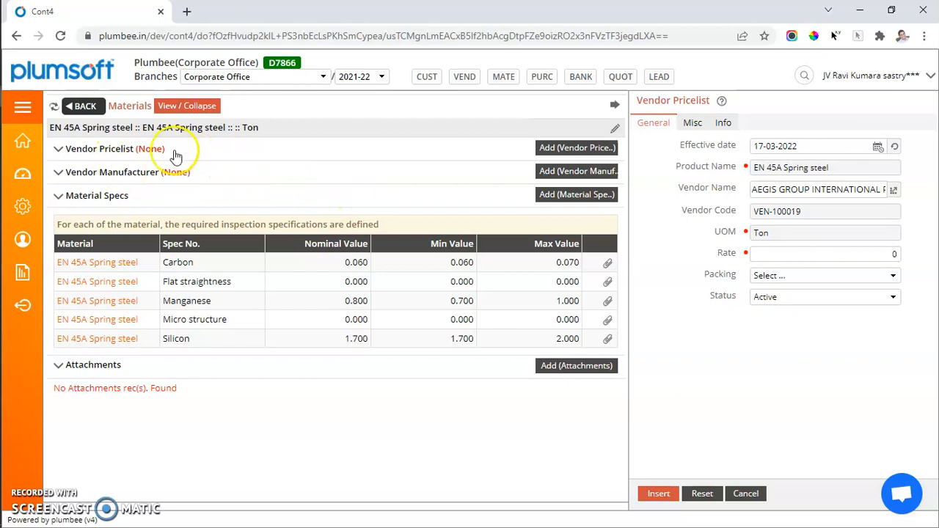
# Start a Vendor Manufacturer entry for EN 45A Spring steel and choose the manufacturer Advanced Biochemical (Thailand) Co.Ltd
pyautogui.click(555, 167)
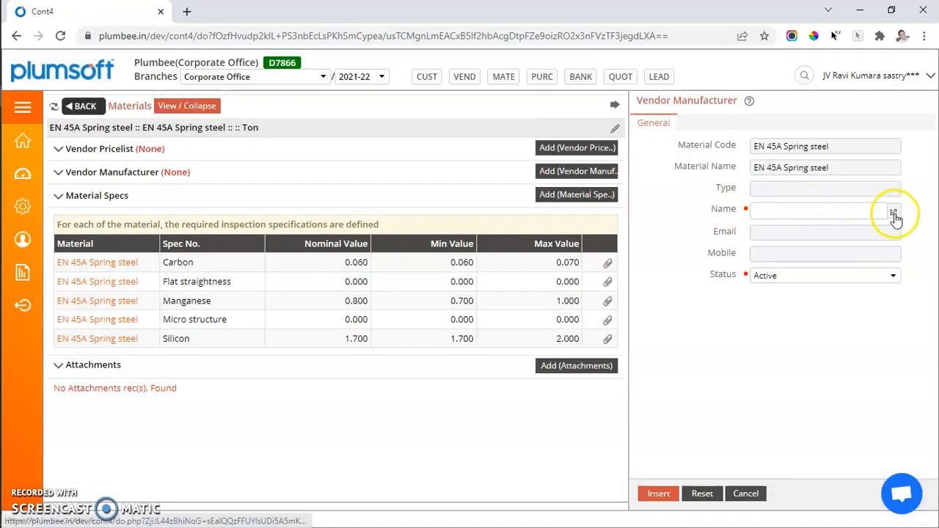
pyautogui.click(893, 213)
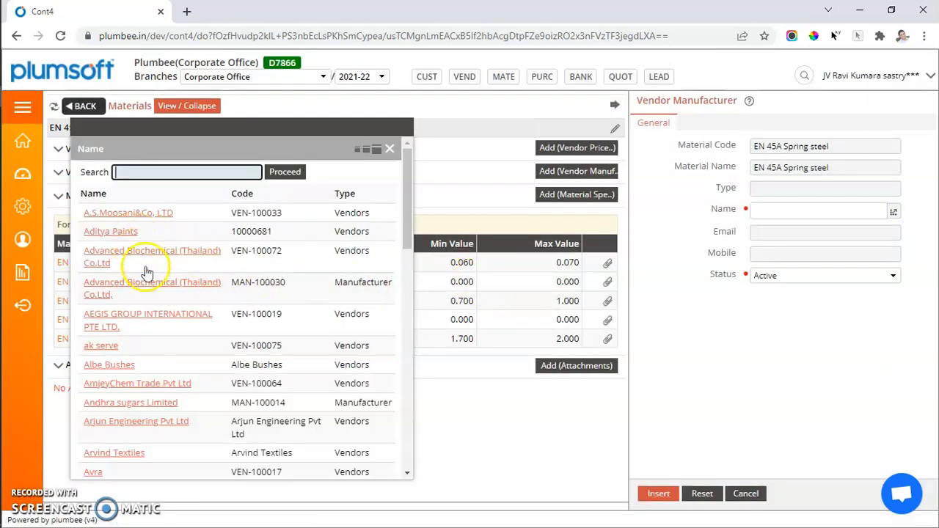
pyautogui.click(150, 282)
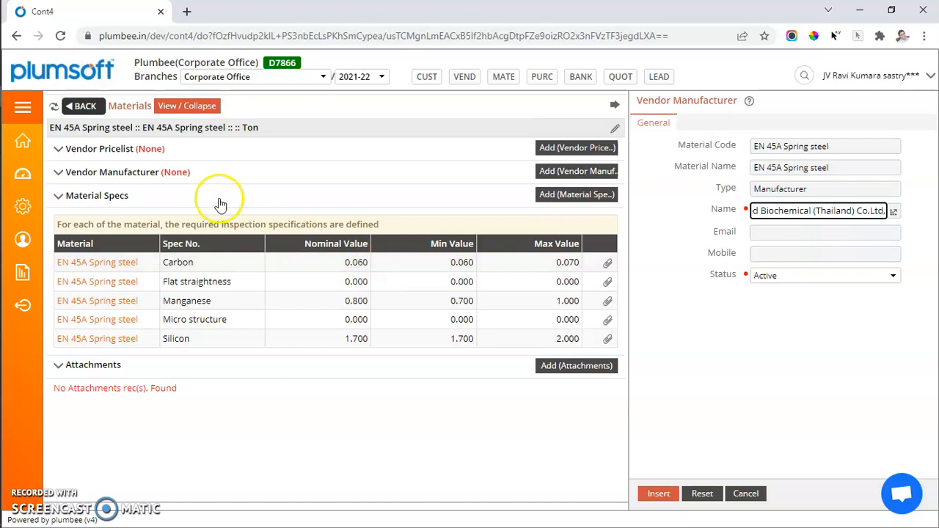
# Open the Carbon material spec and review its Spec type options, Nominal Value and Tolerance fields, keeping Inspection Specs
pyautogui.click(115, 267)
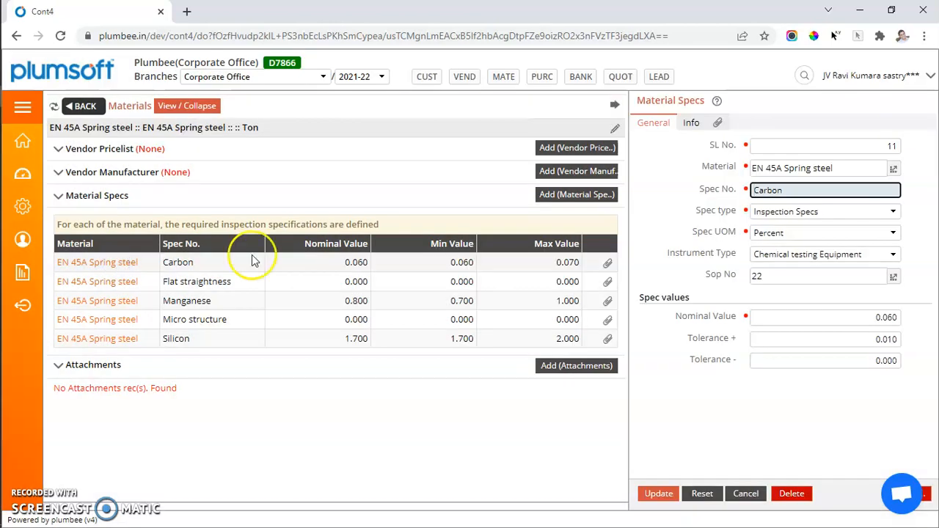
pyautogui.click(859, 212)
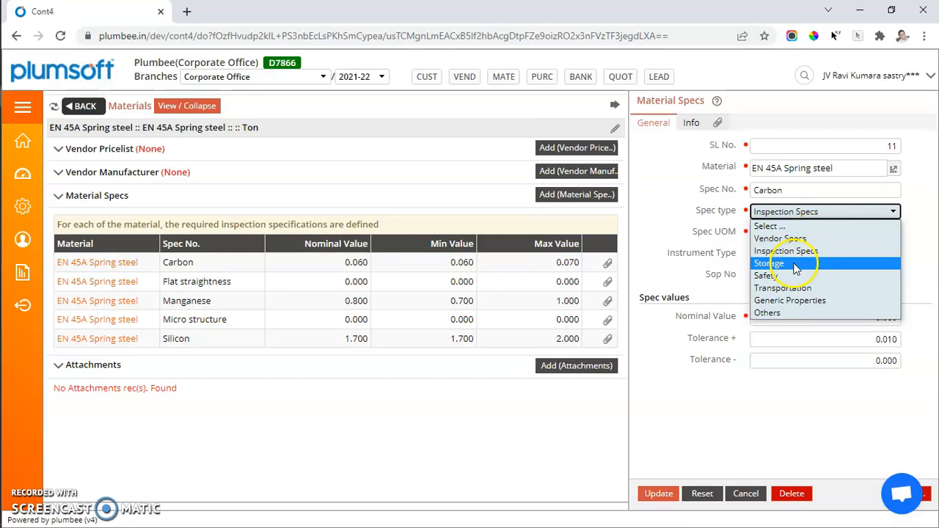
pyautogui.click(715, 294)
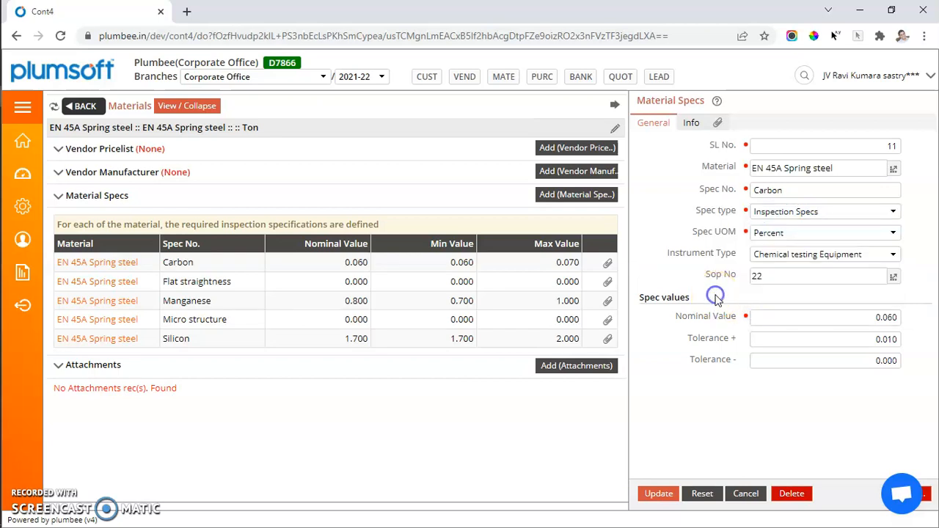
pyautogui.click(798, 316)
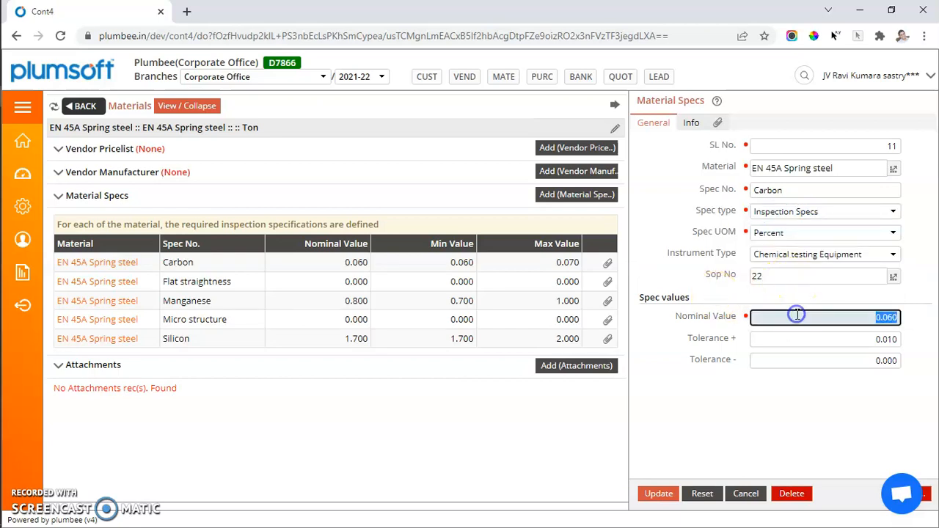
pyautogui.click(795, 363)
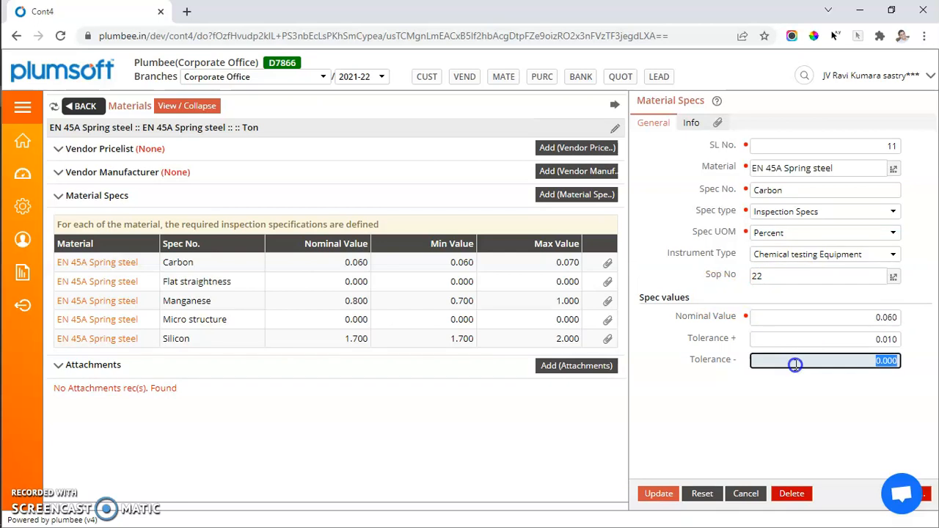
# Open a new attachment entry for EN 45A Spring steel and review its fields
pyautogui.click(110, 370)
pyautogui.click(545, 371)
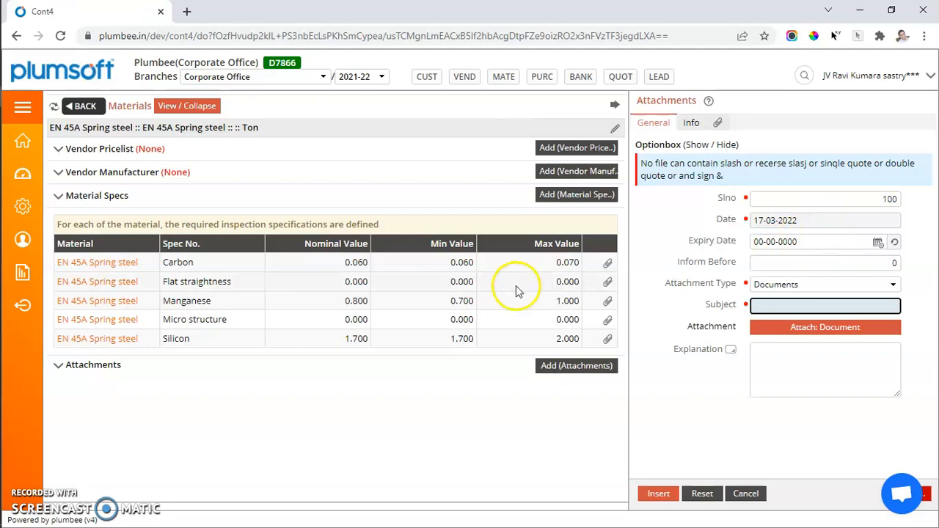
pyautogui.doubleClick(366, 281)
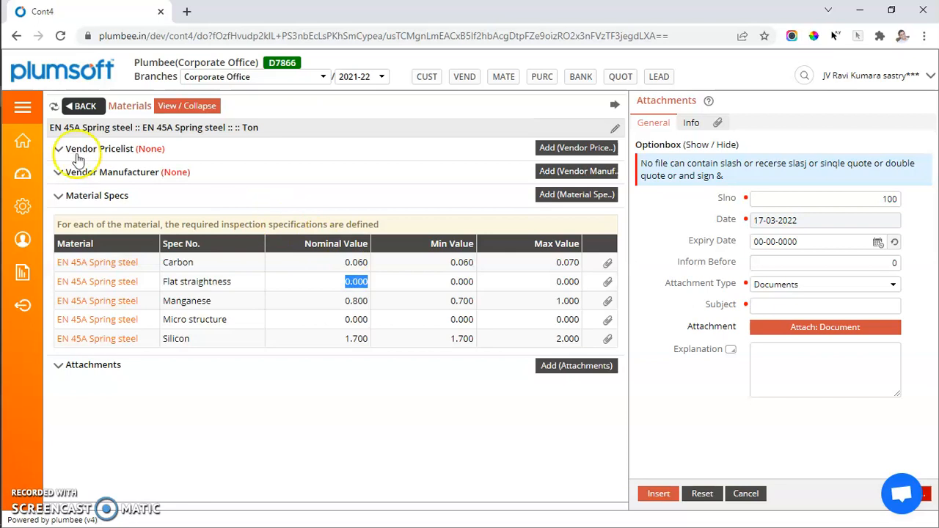
# Open the Purchase Master and view its Vendors and Manufacturer lists
pyautogui.click(23, 110)
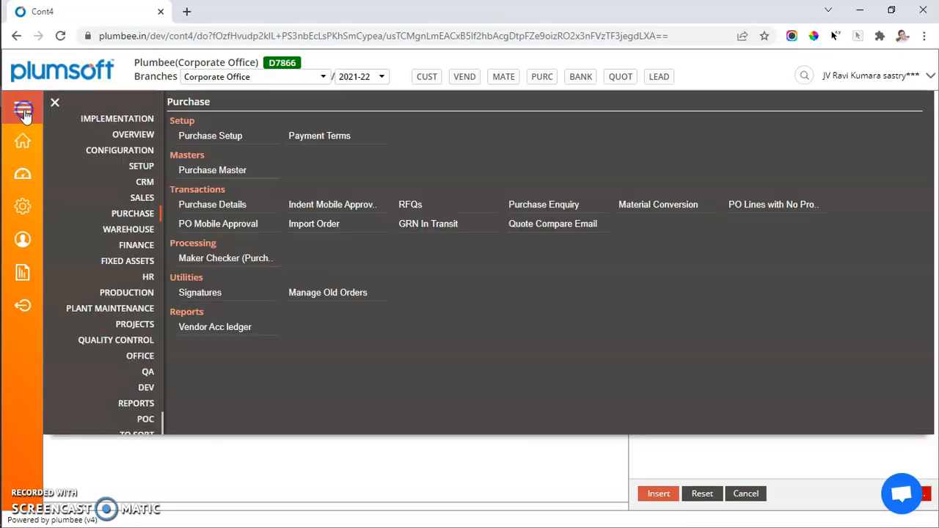
pyautogui.click(214, 171)
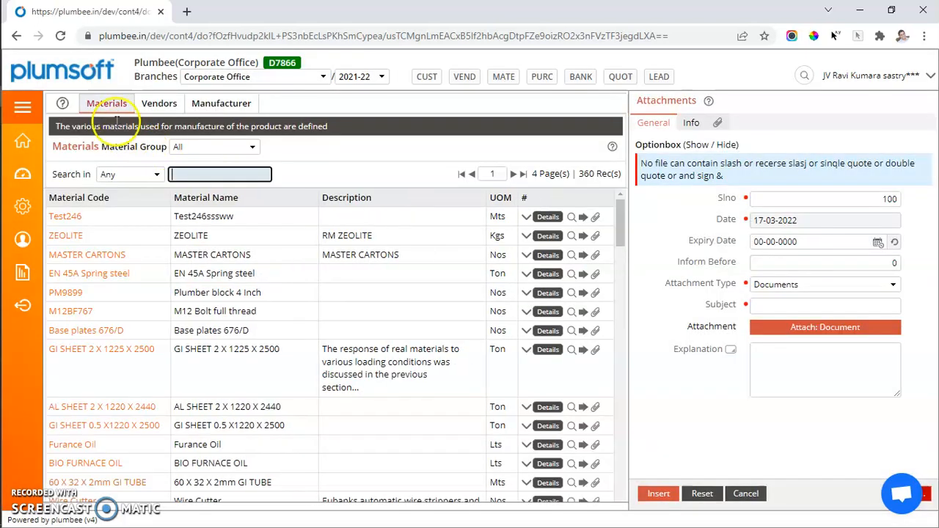
pyautogui.click(167, 109)
pyautogui.click(204, 107)
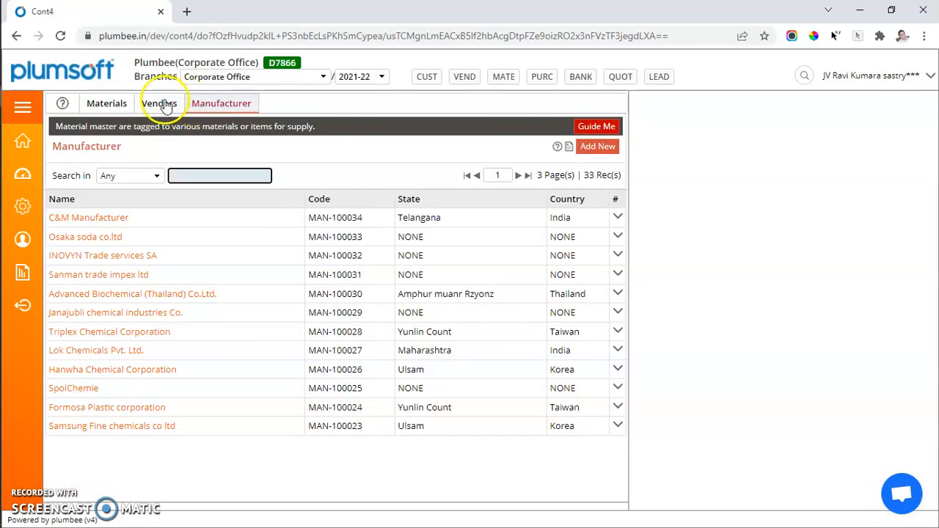